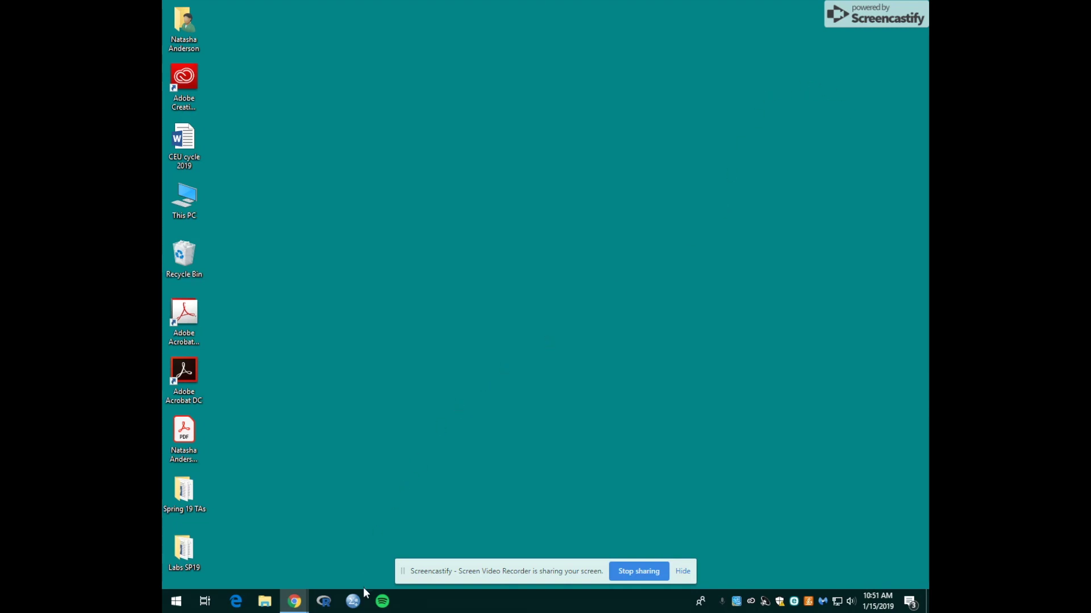
Start SPSS Statistics, close the Welcome dialog, and switch the Data Editor to Variable View
{"action": "left_click", "coordinate": [357, 603]}
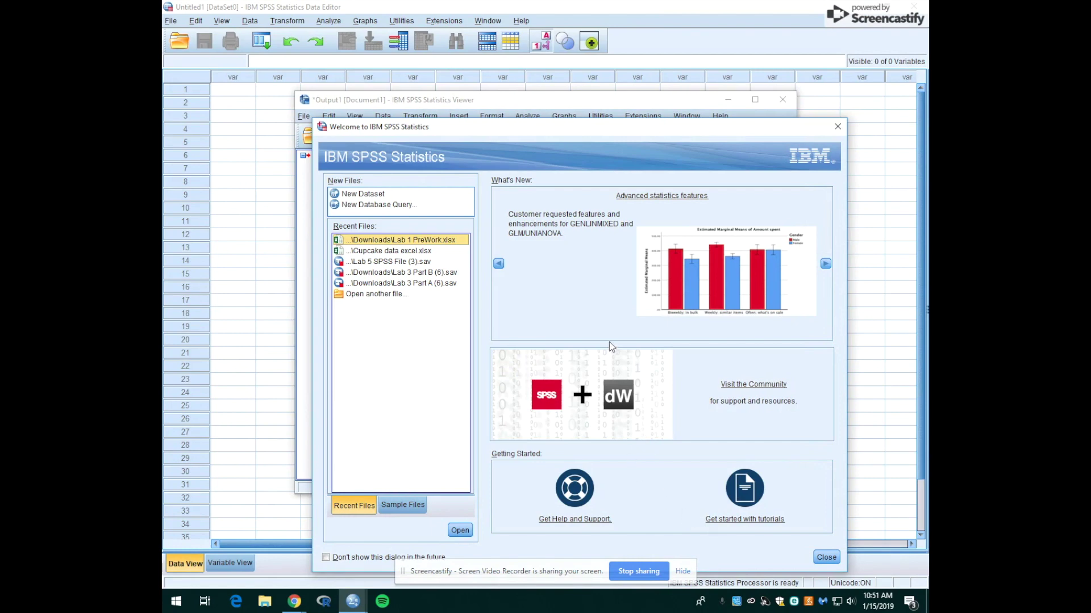
{"action": "left_click", "coordinate": [825, 559]}
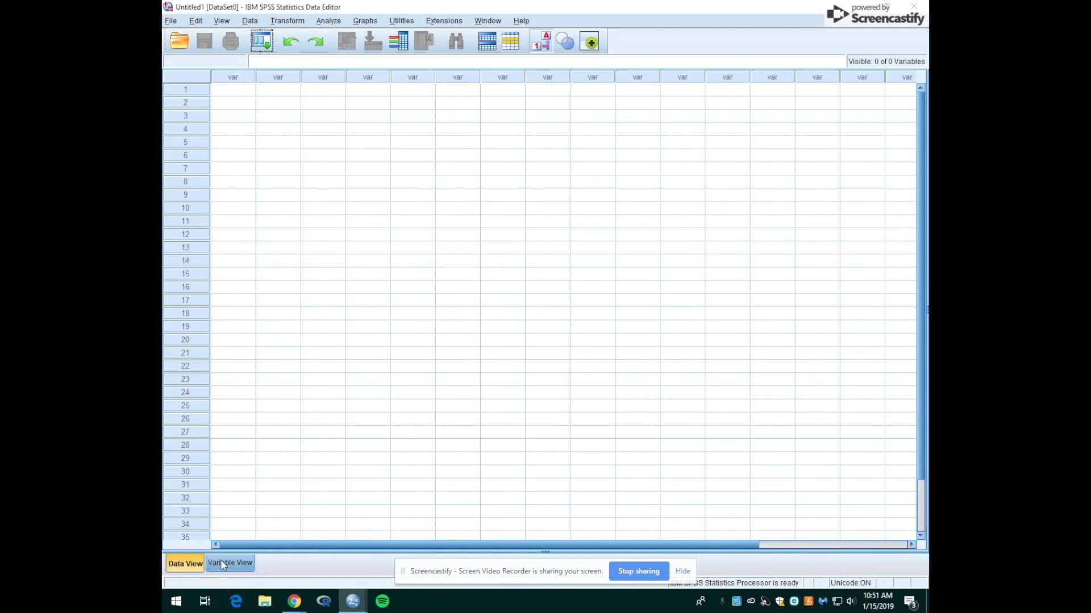
{"action": "left_click", "coordinate": [229, 564]}
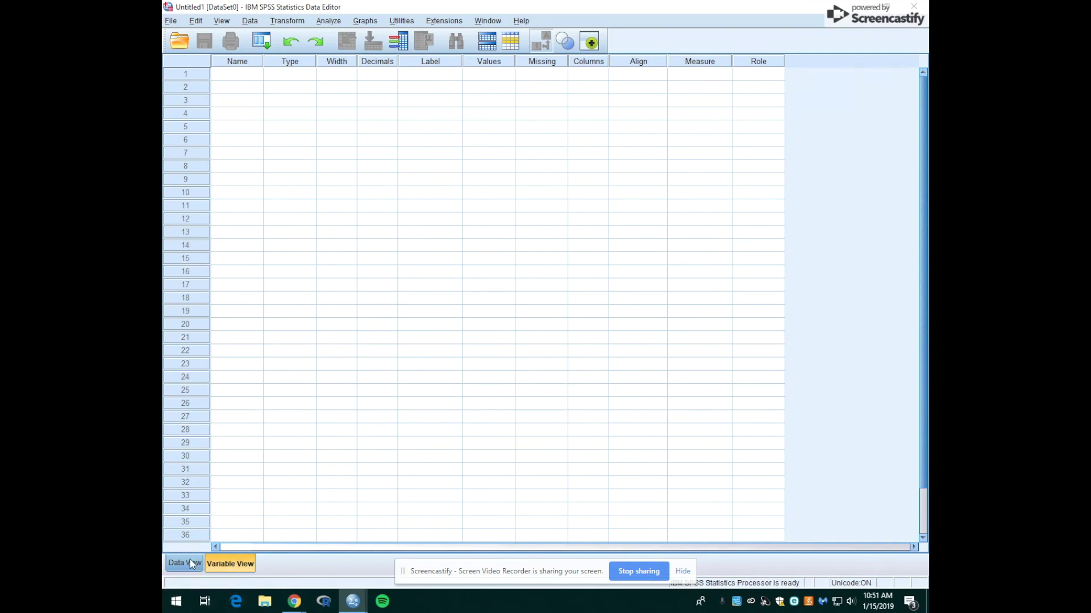
{"action": "left_click", "coordinate": [295, 601]}
Download Lab 1 PreWork.xlsx from the Moodle assignment page, then minimize the browser
{"action": "left_click", "coordinate": [229, 546]}
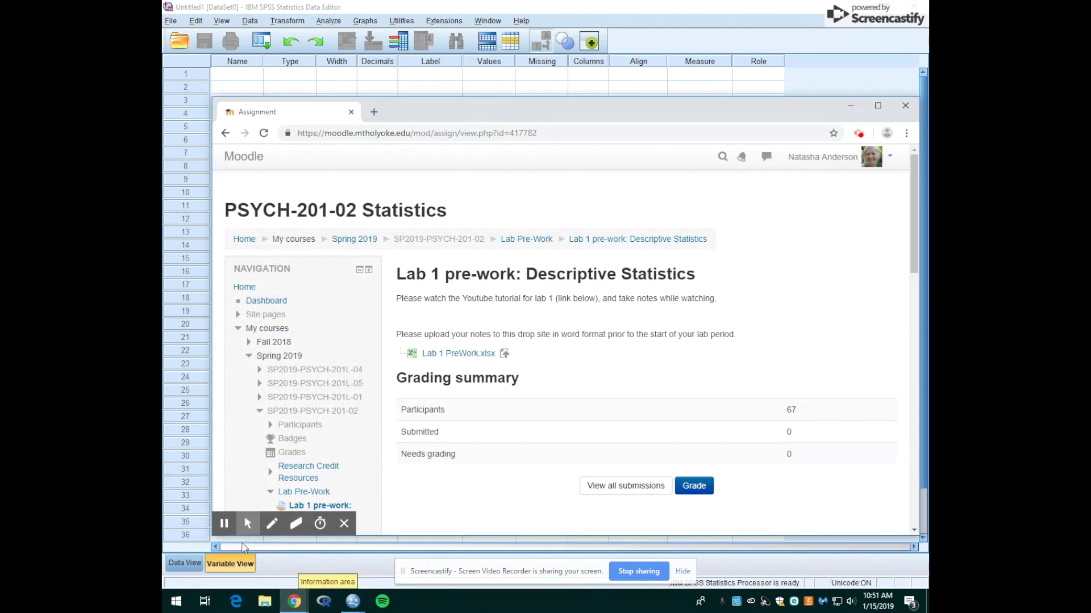
{"action": "left_click", "coordinate": [449, 354]}
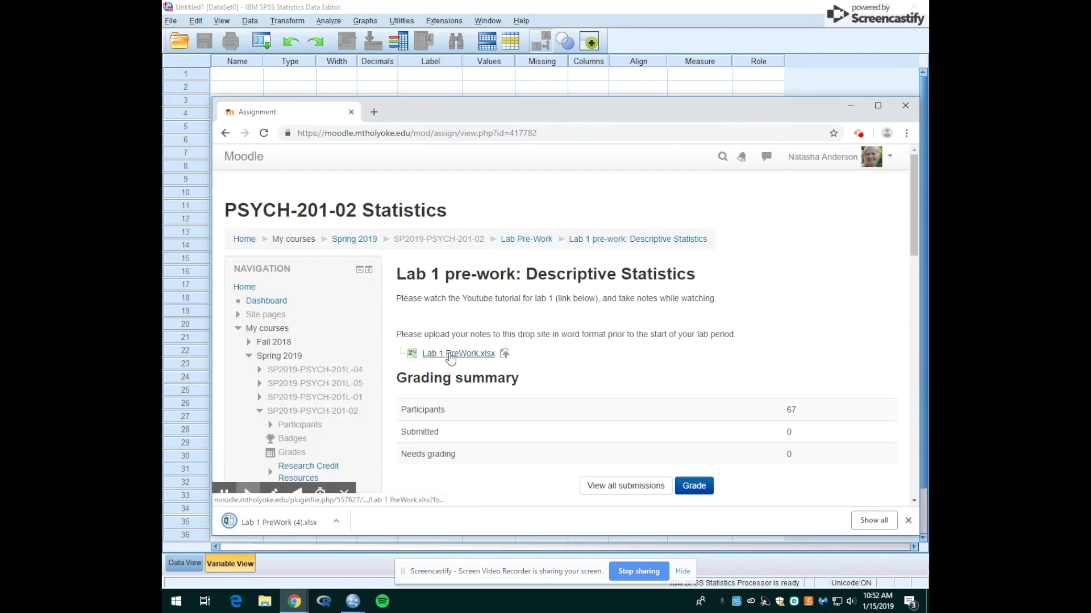
{"action": "left_click", "coordinate": [850, 107]}
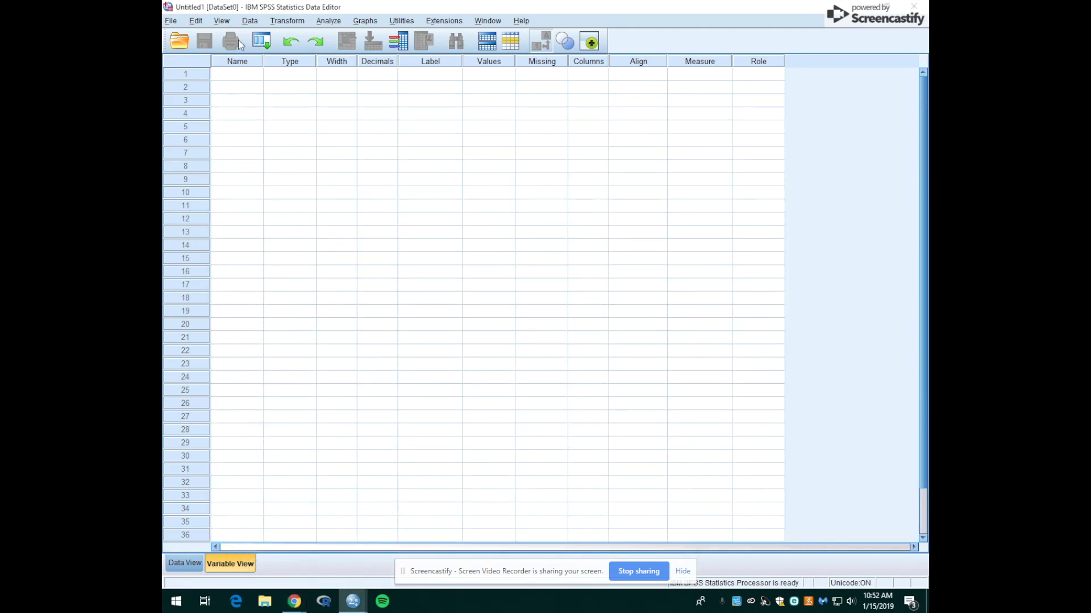
Open Lab 1 PreWork.xlsx as data using the Excel file type and confirm the Read Excel File import
{"action": "left_click", "coordinate": [168, 21]}
{"action": "mouse_move", "coordinate": [200, 52]}
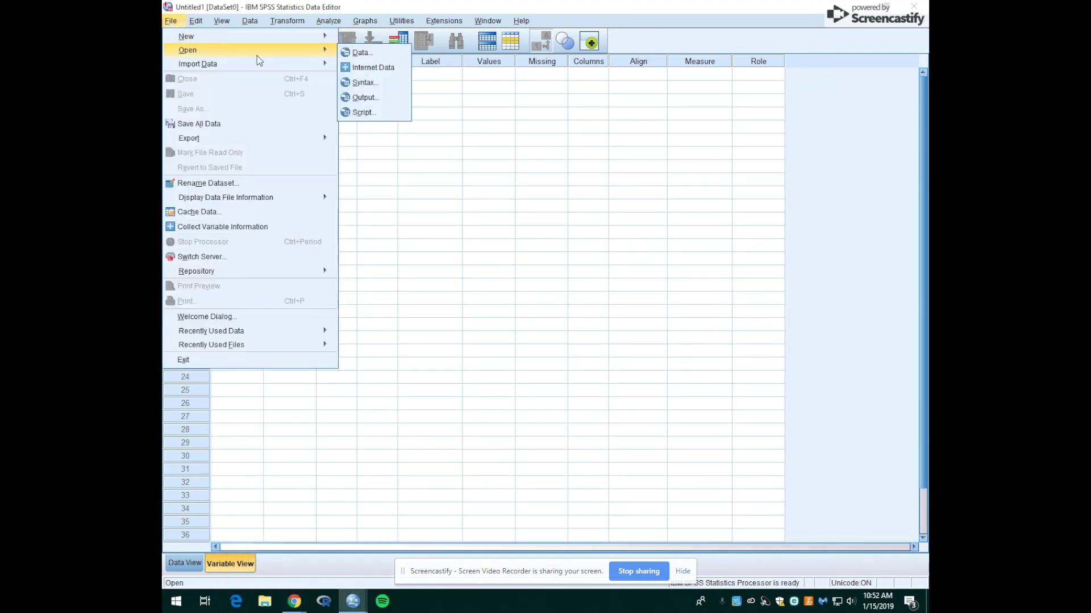
{"action": "left_click", "coordinate": [360, 55]}
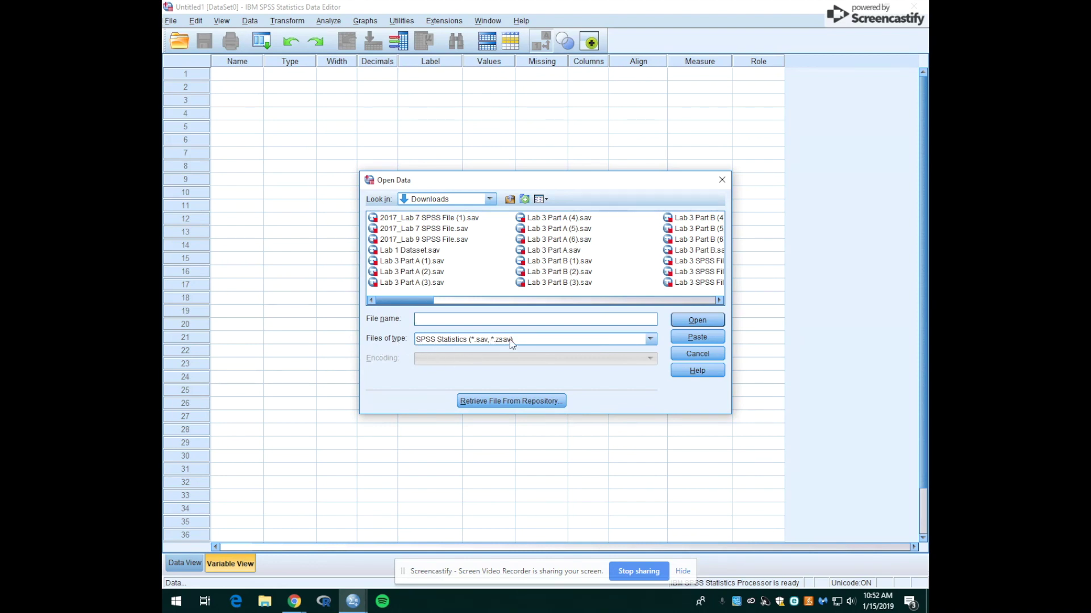
{"action": "left_click", "coordinate": [530, 341]}
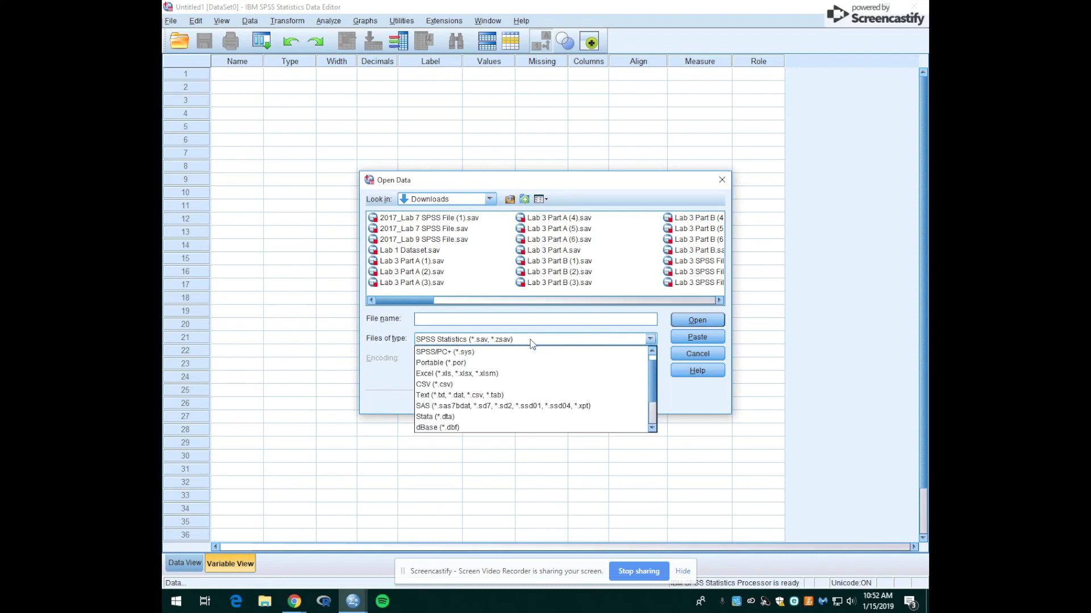
{"action": "left_click", "coordinate": [510, 374]}
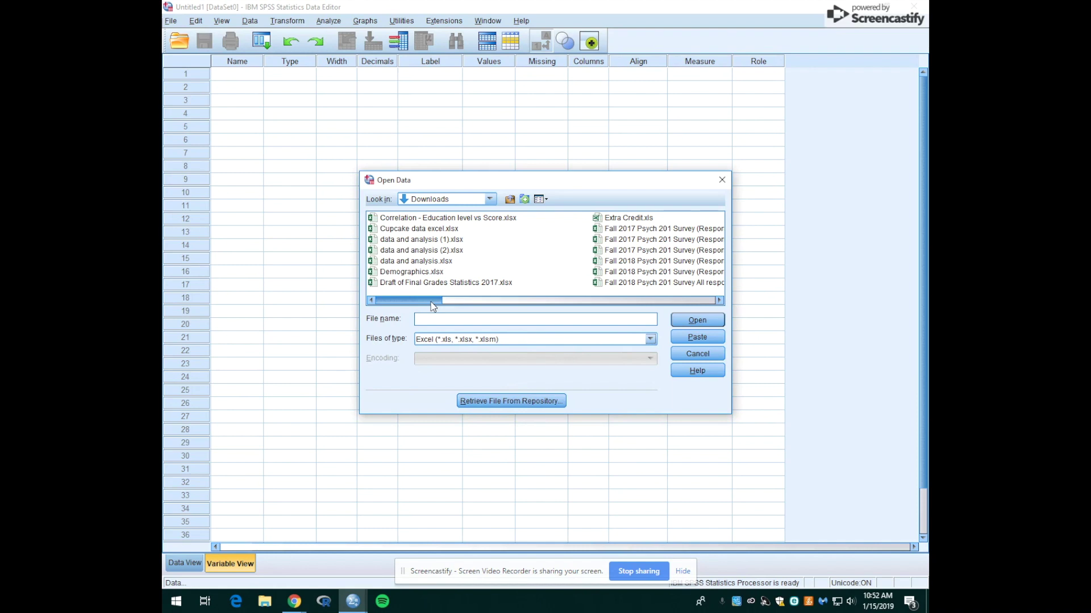
{"action": "left_click_drag", "start_coordinate": [431, 302], "coordinate": [537, 312]}
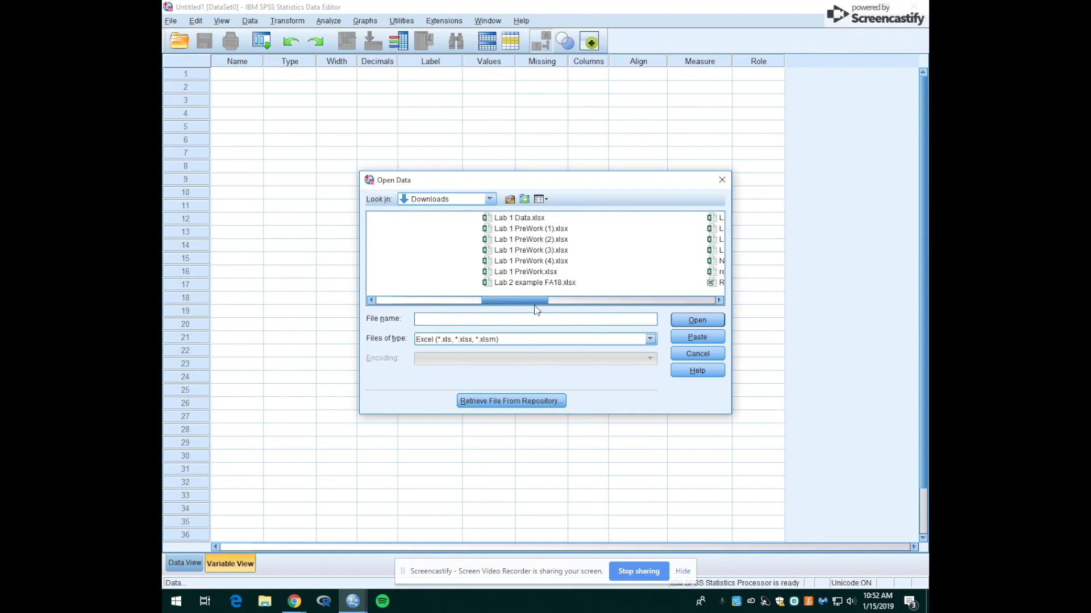
{"action": "left_click", "coordinate": [527, 273]}
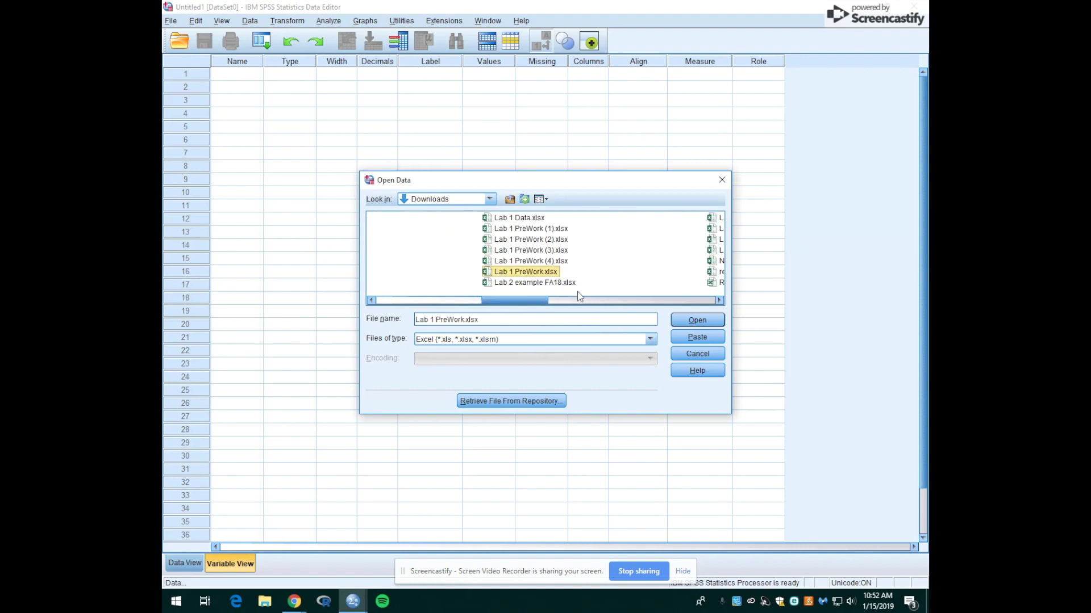
{"action": "left_click", "coordinate": [696, 322]}
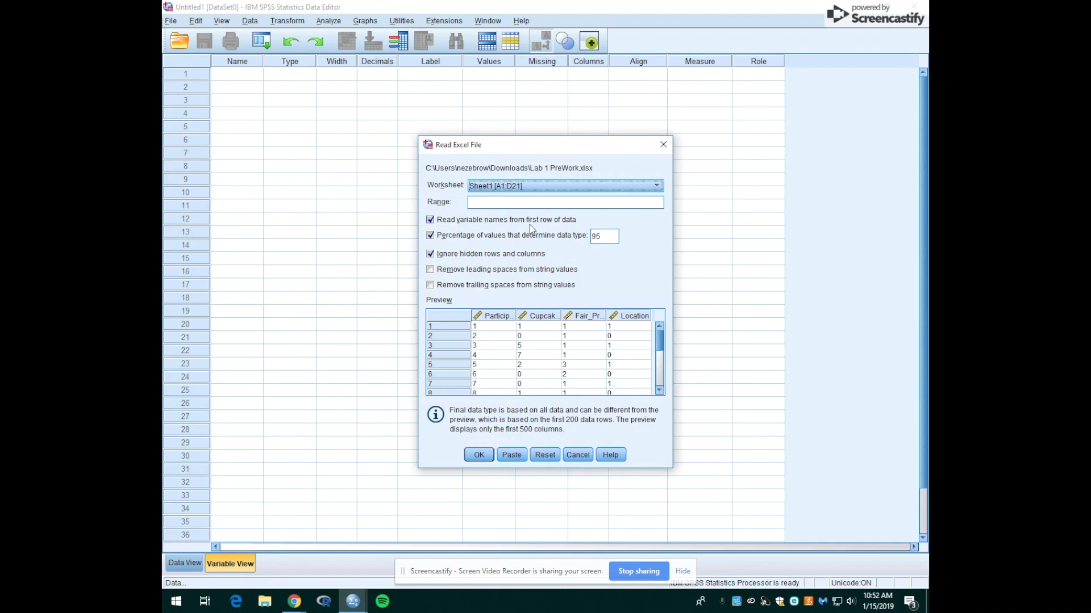
{"action": "left_click", "coordinate": [479, 455]}
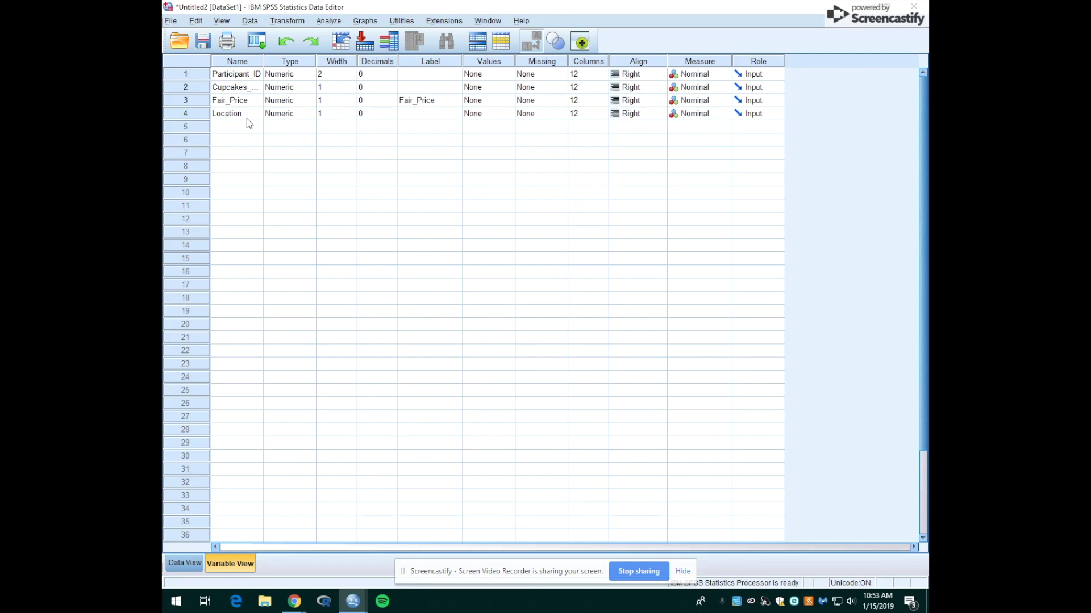
{"action": "left_click", "coordinate": [179, 564]}
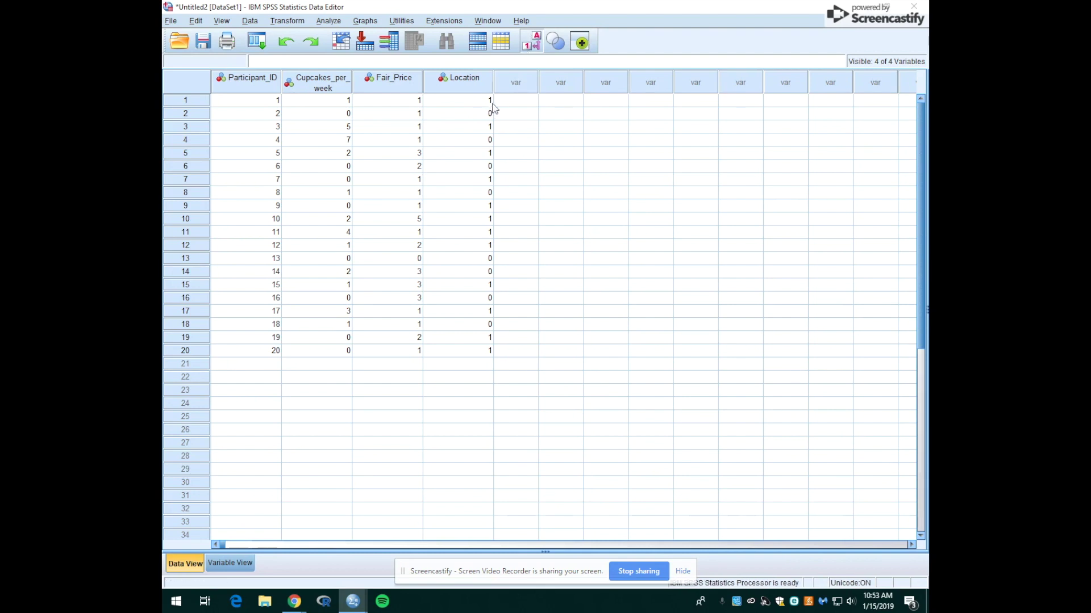
{"action": "left_click", "coordinate": [230, 568]}
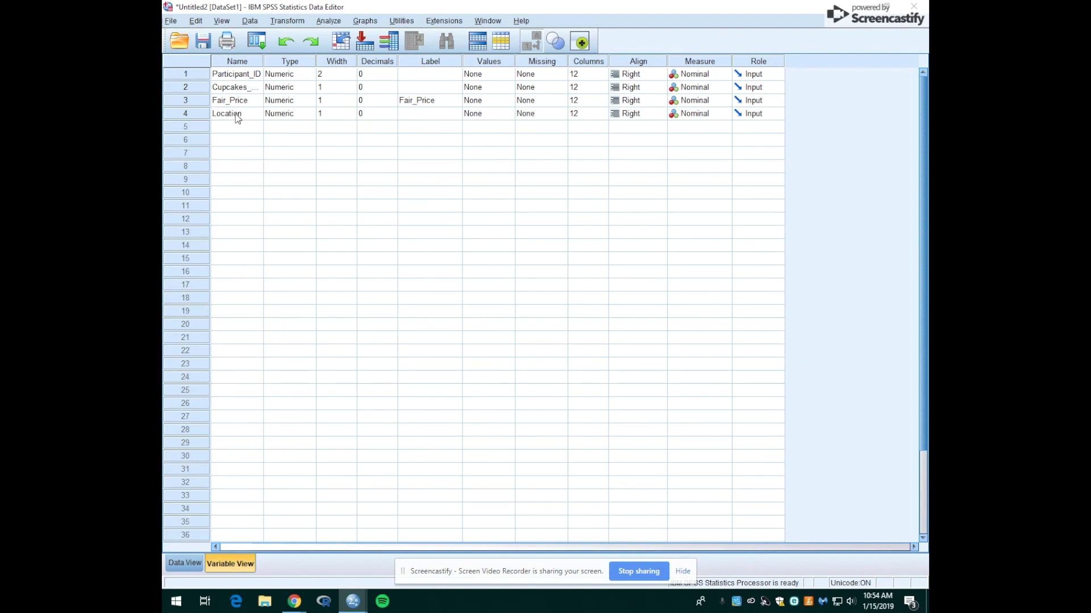
{"action": "left_click", "coordinate": [485, 118]}
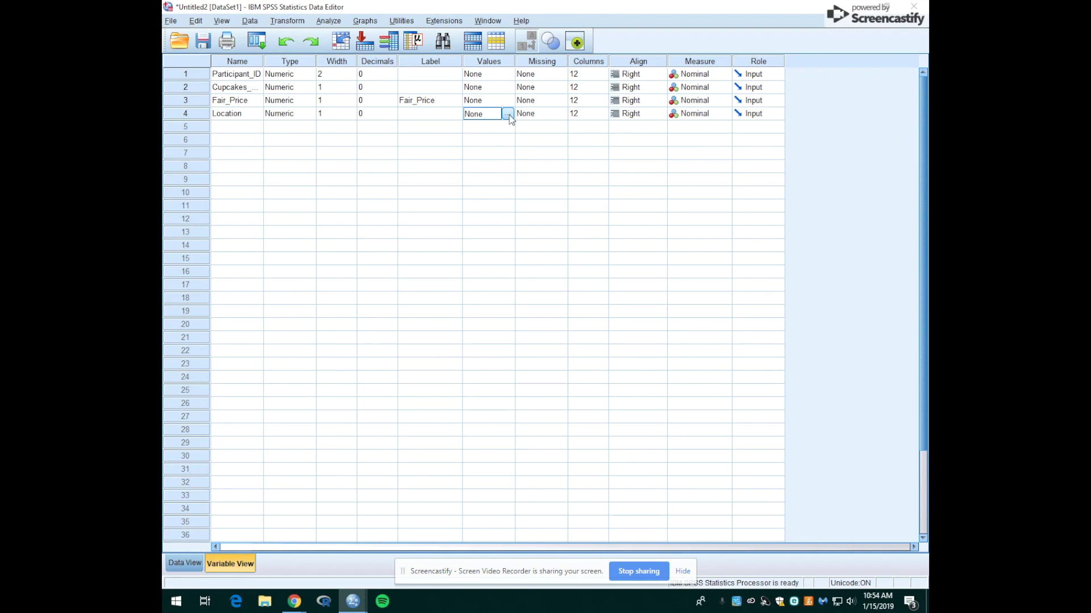
In Location's Value Labels dialog, add 0 = 'Blanchard' and 1 = 'Village Commons' and apply
{"action": "left_click", "coordinate": [508, 115]}
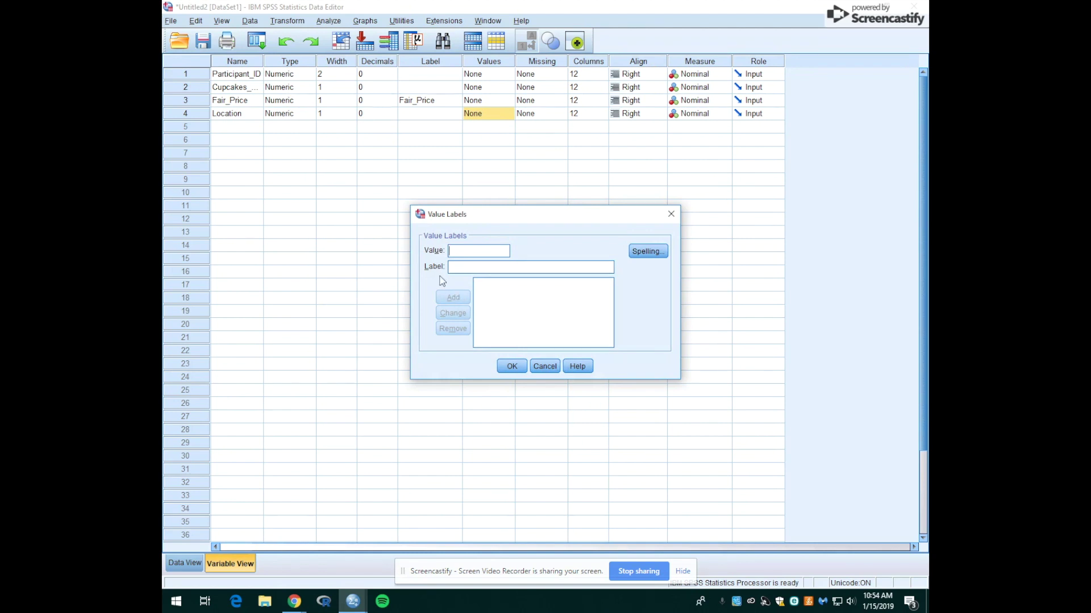
{"action": "type", "text": "0"}
{"action": "left_click", "coordinate": [462, 268]}
{"action": "type", "text": "Blanchard"}
{"action": "left_click", "coordinate": [453, 297]}
{"action": "type", "text": "1"}
{"action": "left_click", "coordinate": [460, 266]}
{"action": "type", "text": "Village Commons"}
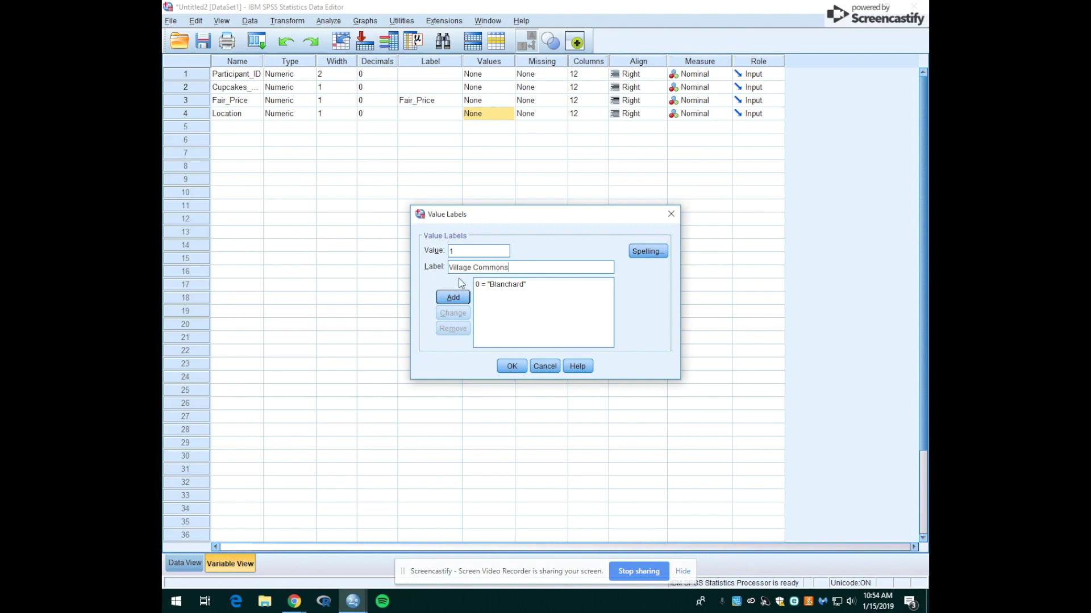
{"action": "left_click", "coordinate": [455, 296]}
{"action": "left_click", "coordinate": [512, 366]}
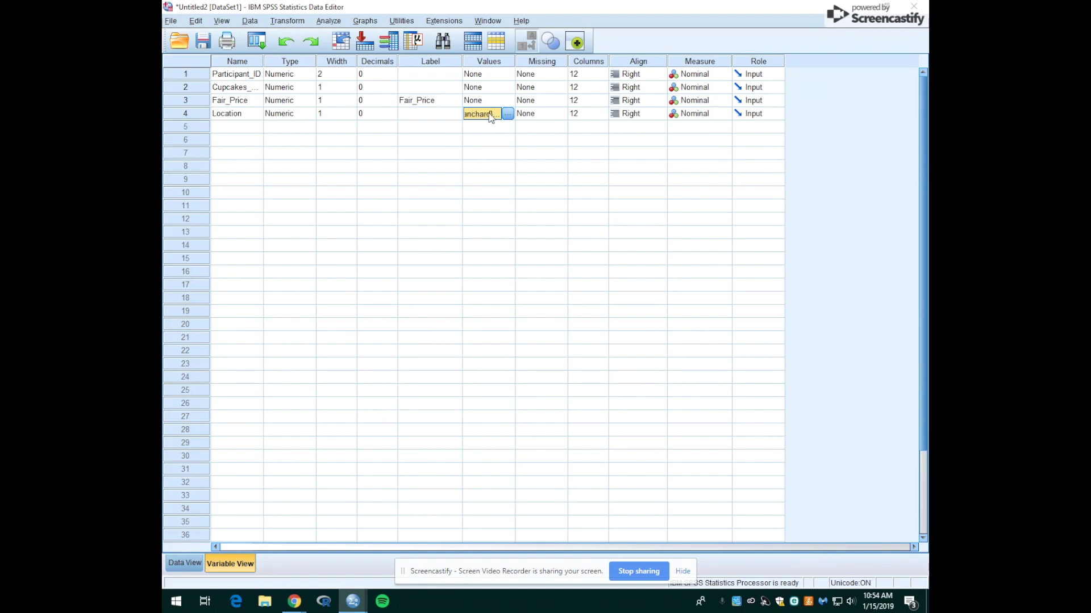
Switch to Data View and toggle Value Labels, leaving Location shown as Blanchard/Village Commons
{"action": "left_click", "coordinate": [172, 562]}
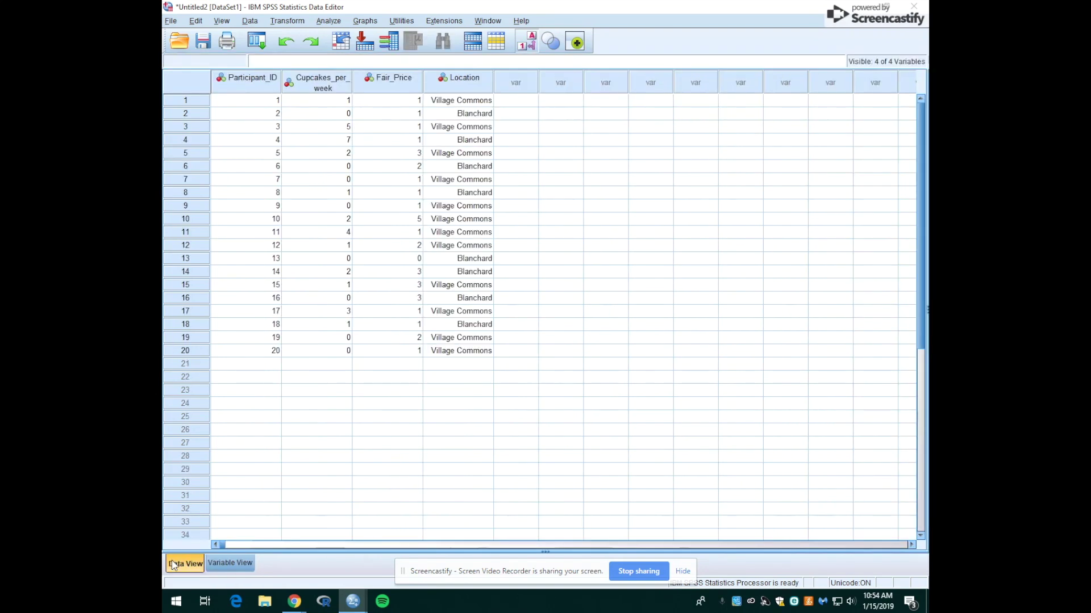
{"action": "left_click", "coordinate": [529, 45]}
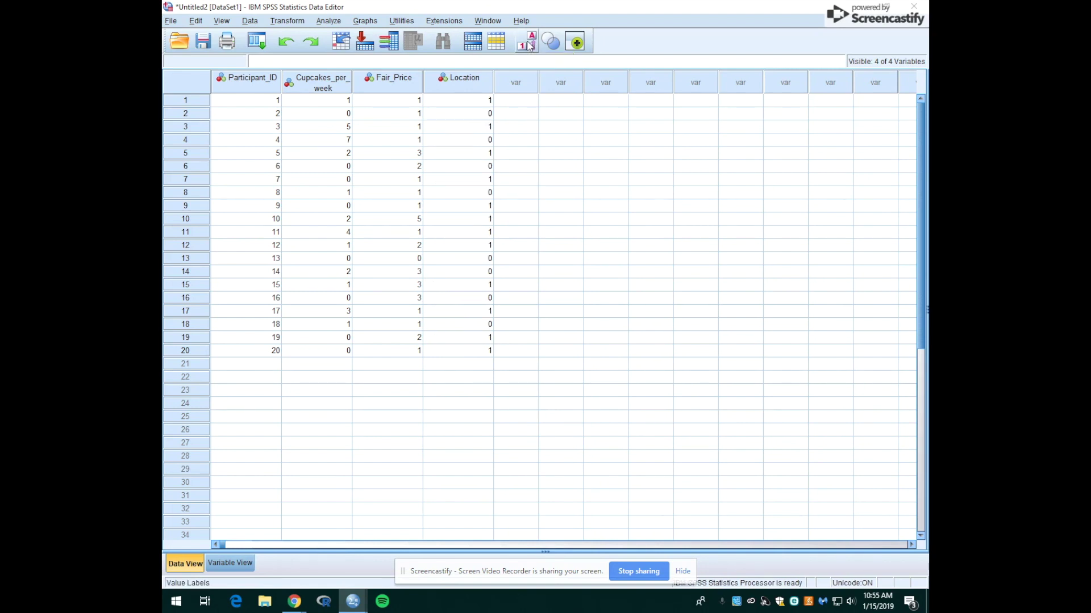
{"action": "left_click", "coordinate": [529, 46]}
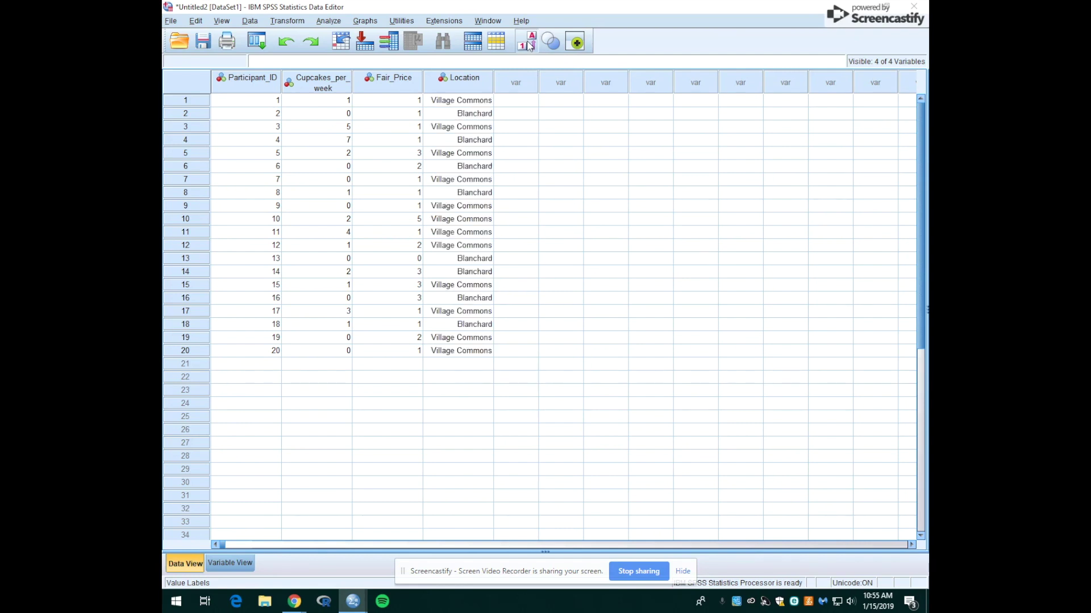
{"action": "left_click", "coordinate": [528, 45]}
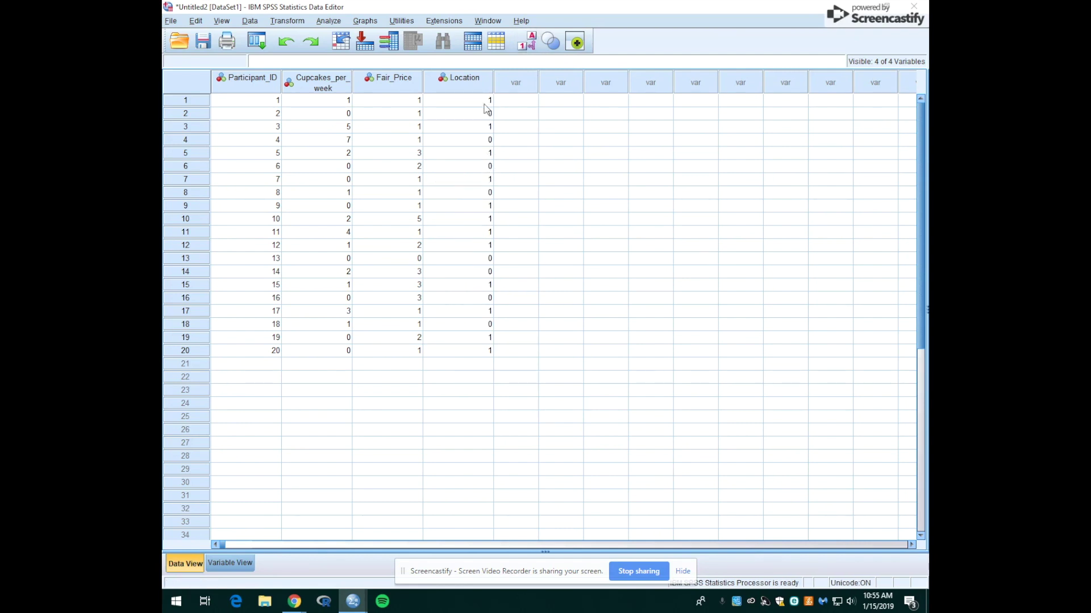
{"action": "left_click", "coordinate": [531, 46]}
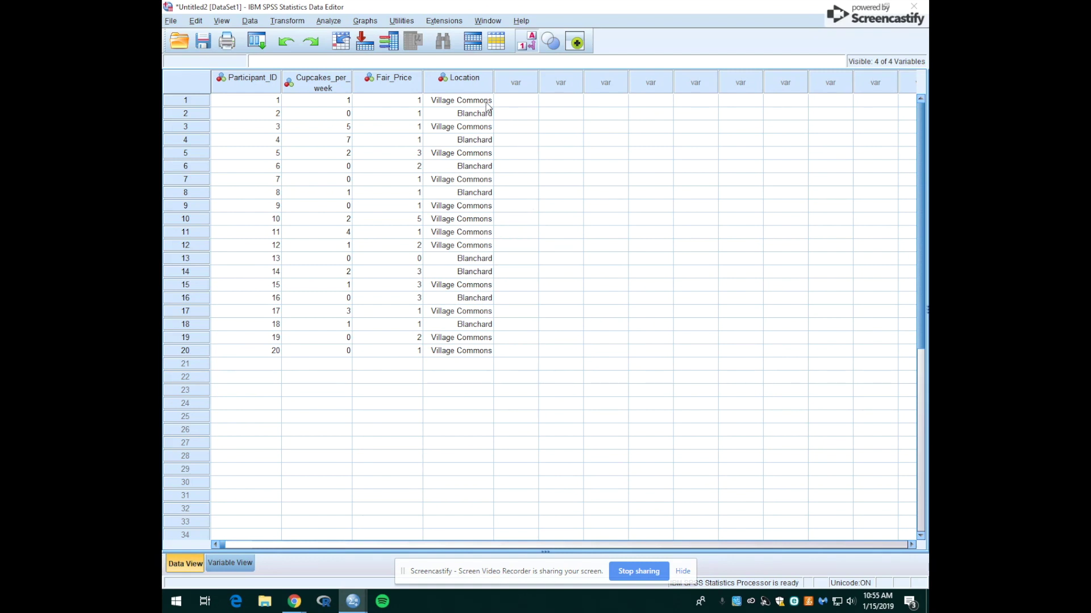
Run Analyze > Frequencies on the Location variable to produce its frequency table
{"action": "left_click", "coordinate": [334, 22]}
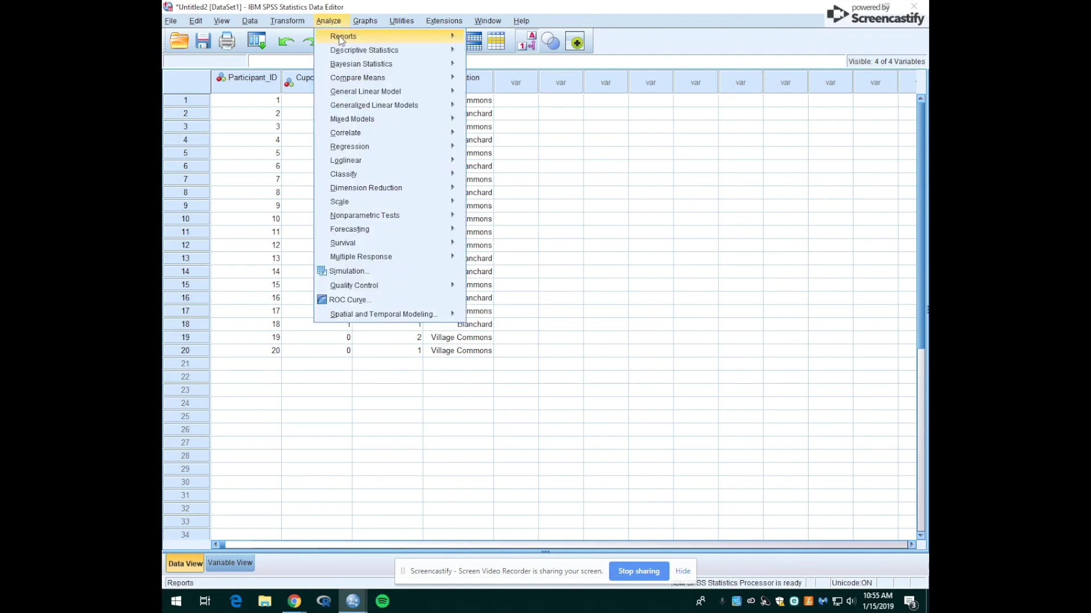
{"action": "mouse_move", "coordinate": [343, 52]}
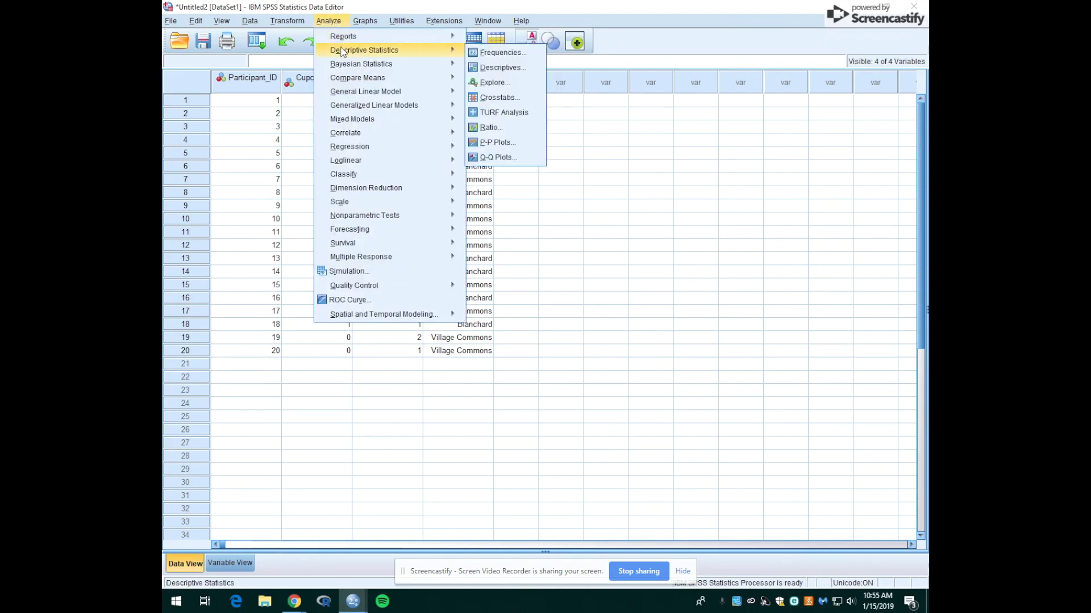
{"action": "left_click", "coordinate": [499, 54]}
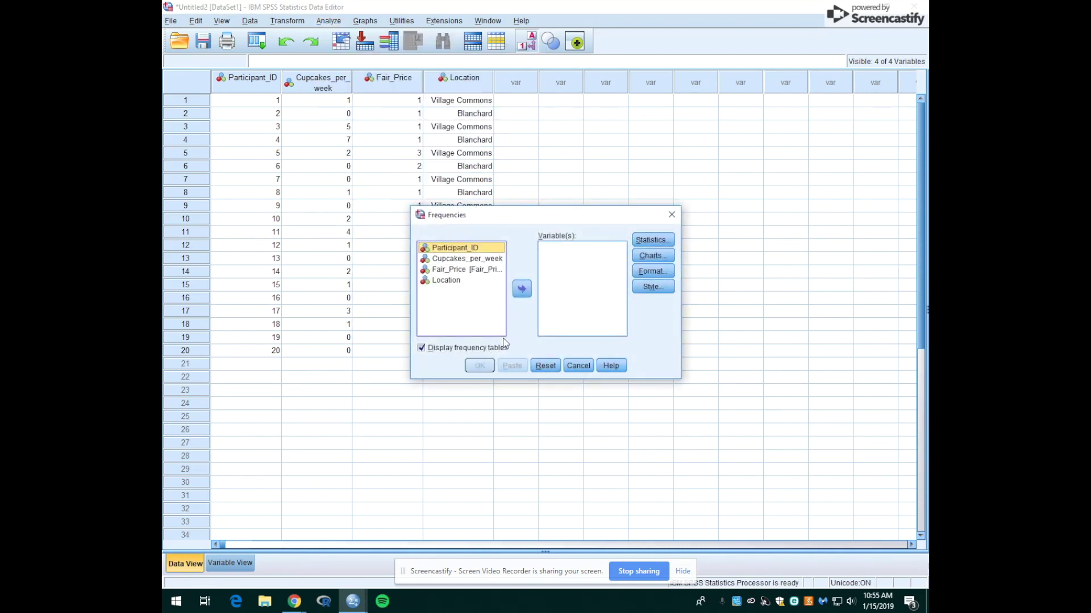
{"action": "left_click", "coordinate": [449, 282]}
{"action": "left_click", "coordinate": [522, 289]}
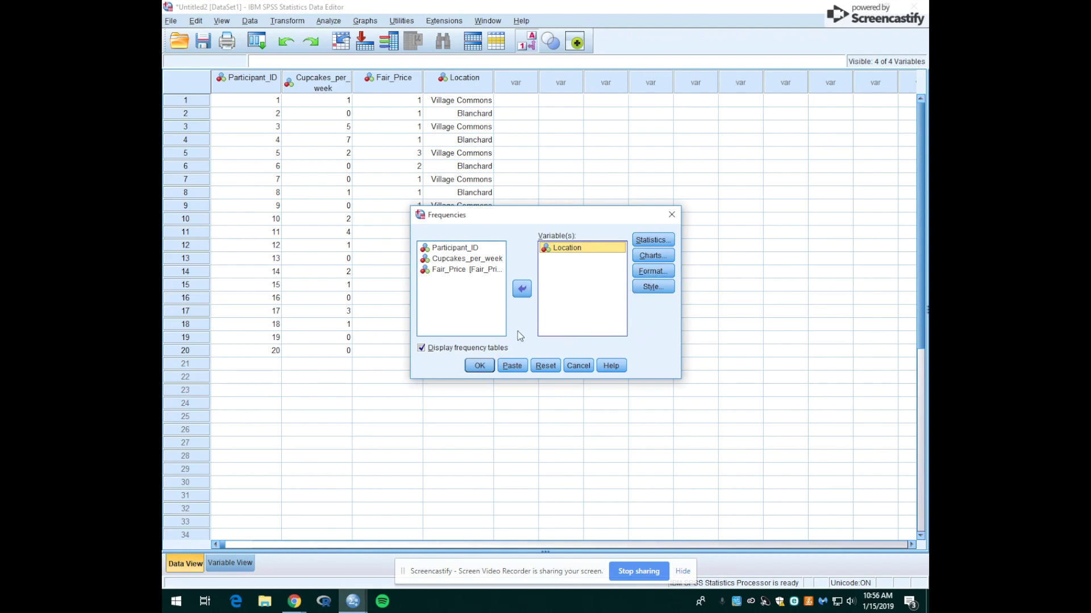
{"action": "left_click", "coordinate": [479, 366]}
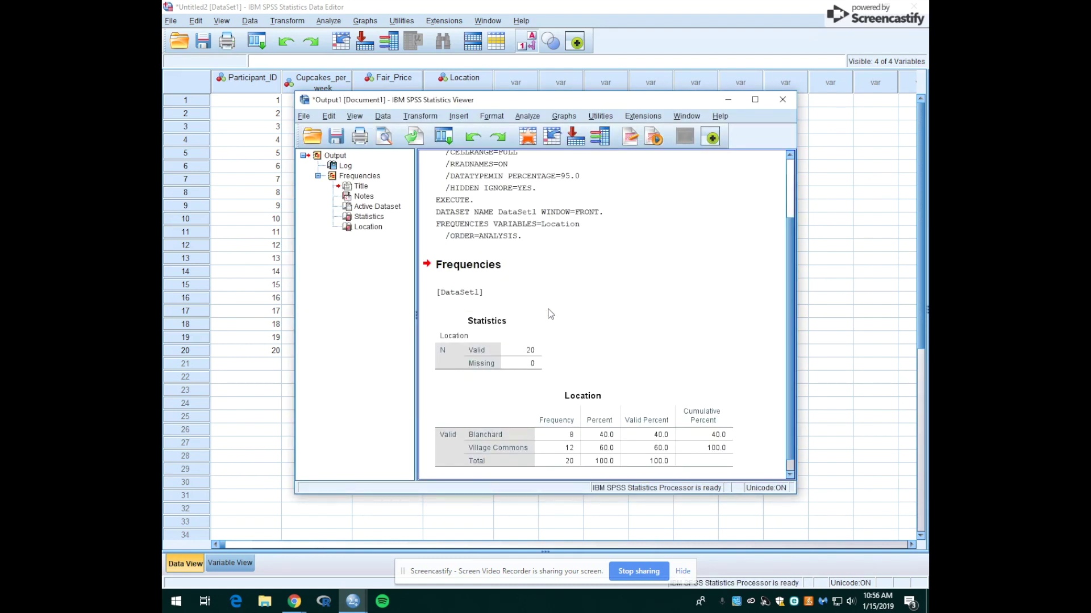
{"action": "left_click", "coordinate": [556, 296]}
{"action": "scroll", "coordinate": [556, 295], "scroll_direction": "up", "scroll_amount": 2}
{"action": "left_click", "coordinate": [555, 296]}
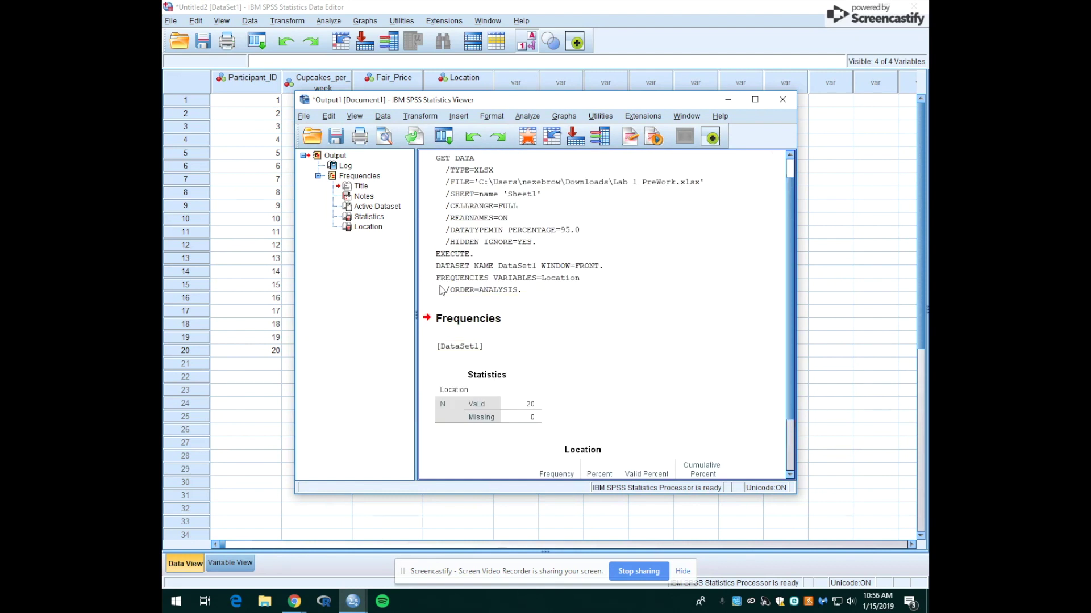
{"action": "scroll", "coordinate": [557, 280], "scroll_direction": "down", "scroll_amount": 2}
{"action": "left_click", "coordinate": [525, 335]}
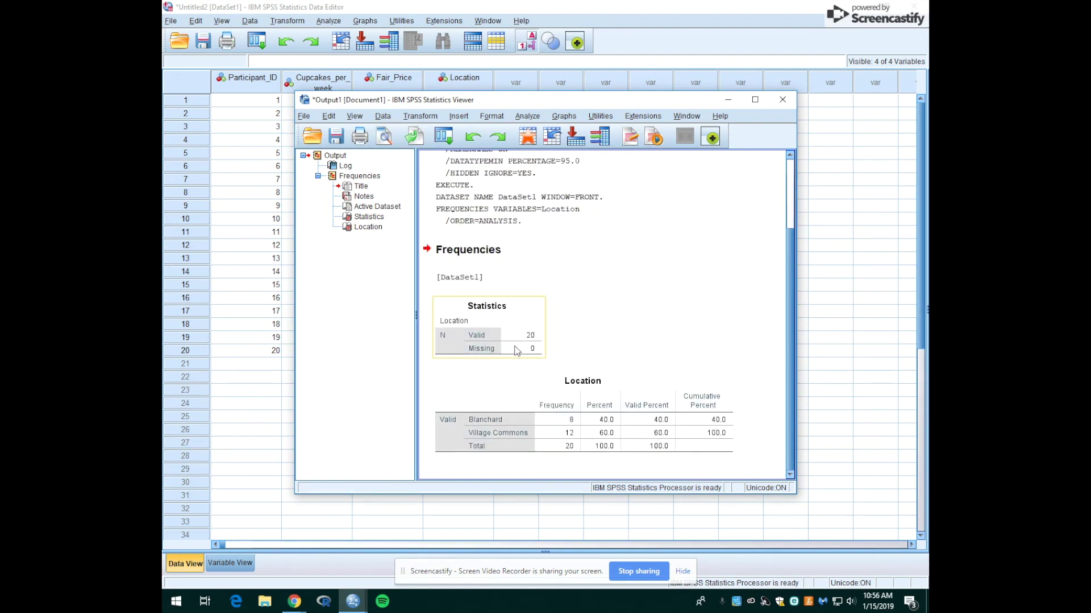
{"action": "left_click", "coordinate": [519, 425]}
{"action": "left_click", "coordinate": [521, 343]}
{"action": "left_click", "coordinate": [519, 376]}
{"action": "left_click", "coordinate": [660, 361]}
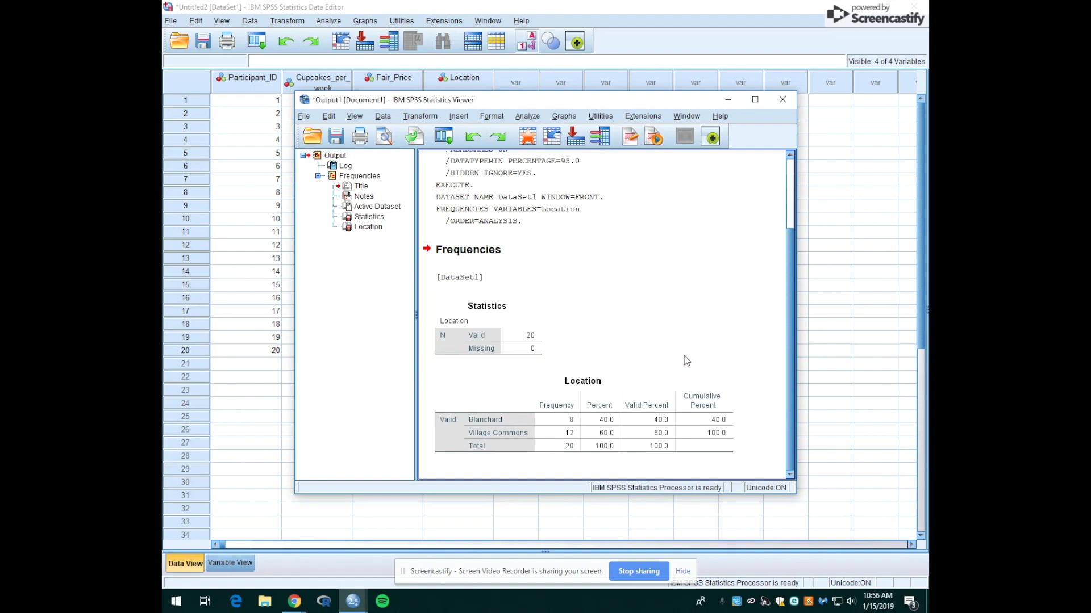
{"action": "left_click", "coordinate": [587, 430]}
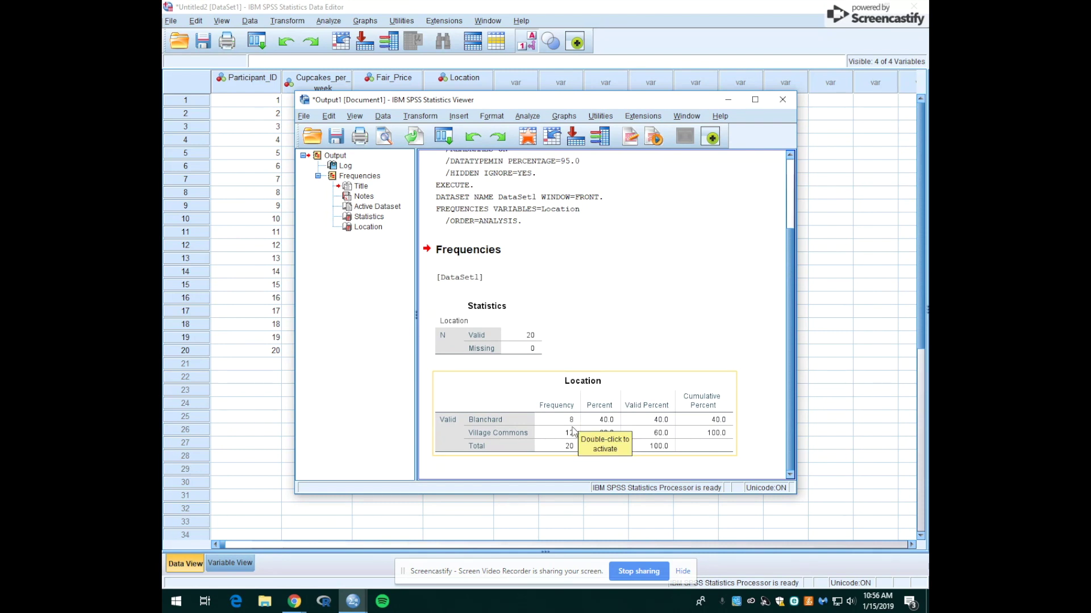
{"action": "left_click", "coordinate": [688, 288]}
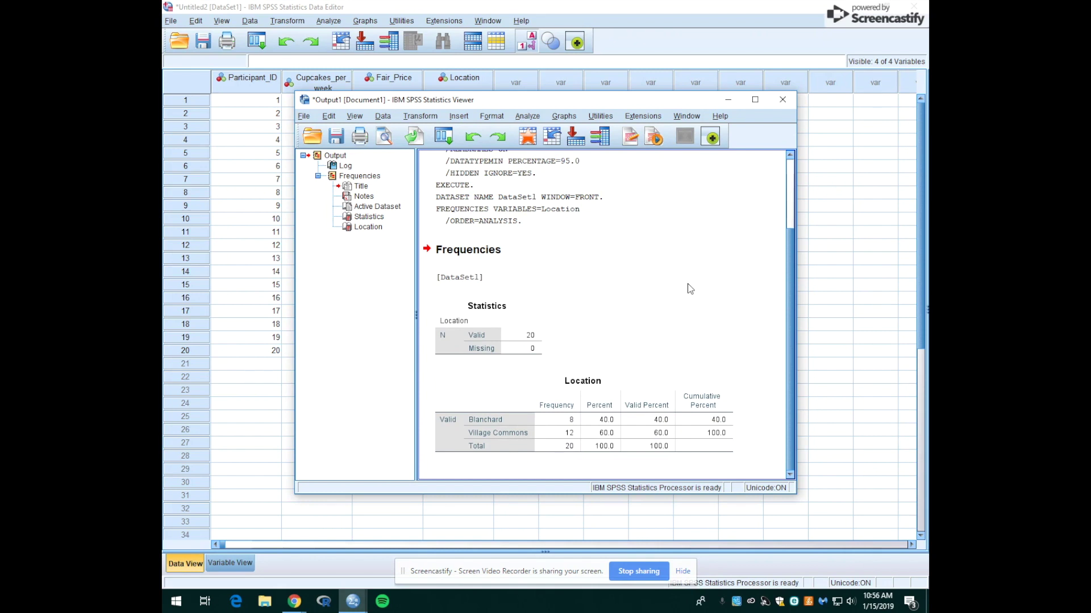
{"action": "left_click", "coordinate": [662, 255]}
{"action": "left_click", "coordinate": [623, 432]}
{"action": "left_click", "coordinate": [423, 4]}
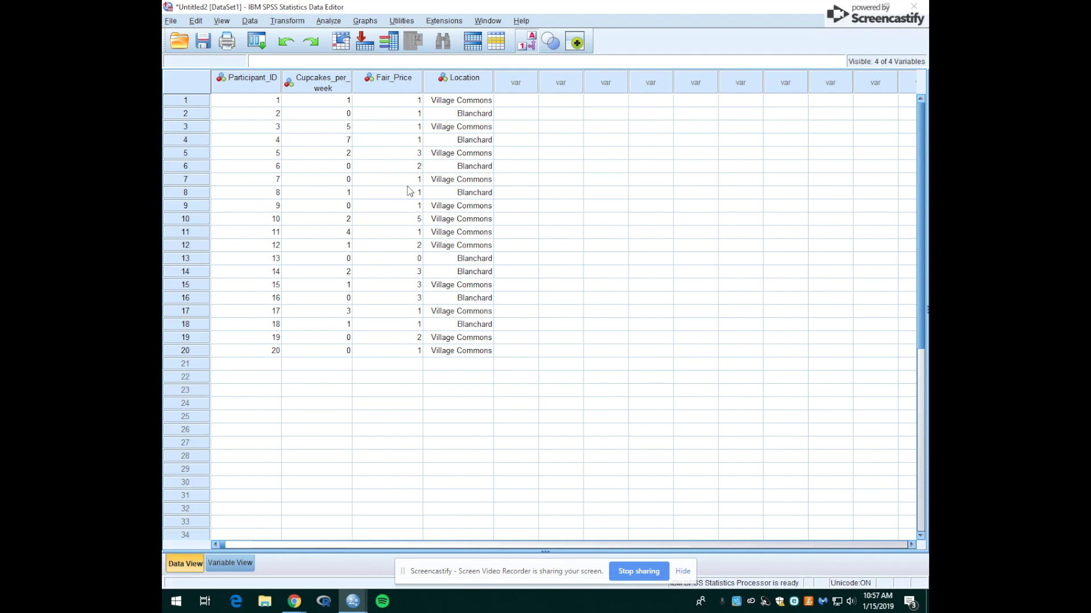
Run Analyze > Descriptive Statistics > Descriptives on the Fair_Price variable
{"action": "left_click", "coordinate": [329, 21]}
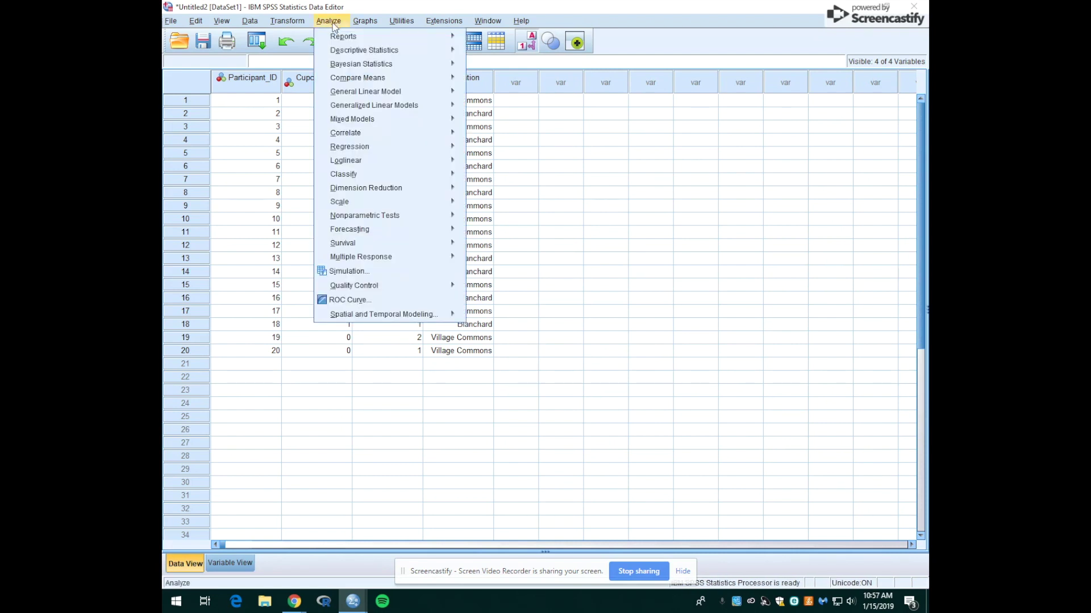
{"action": "mouse_move", "coordinate": [344, 50]}
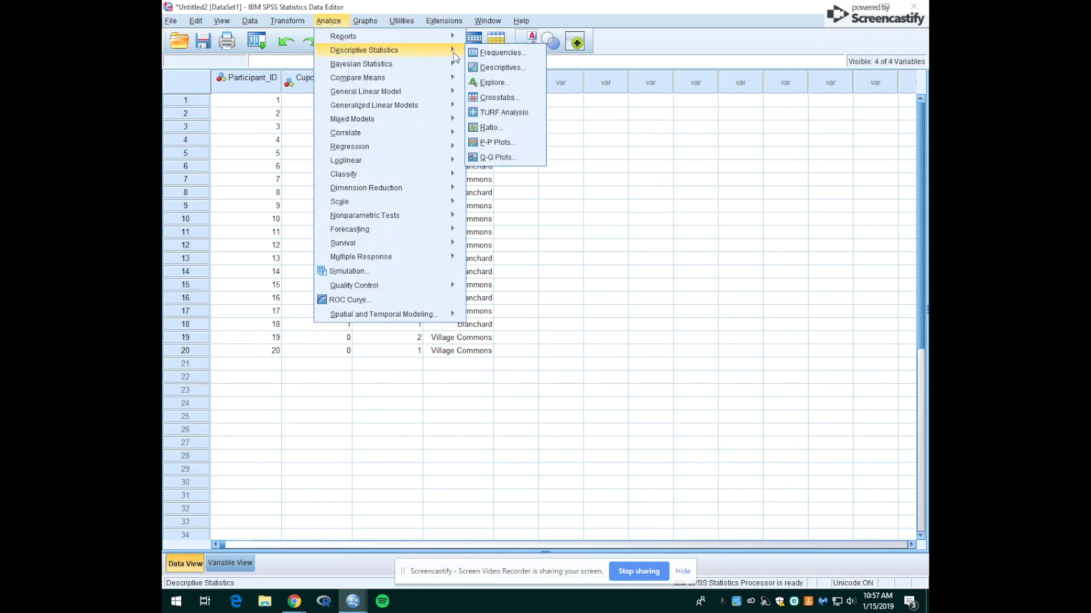
{"action": "left_click", "coordinate": [504, 70]}
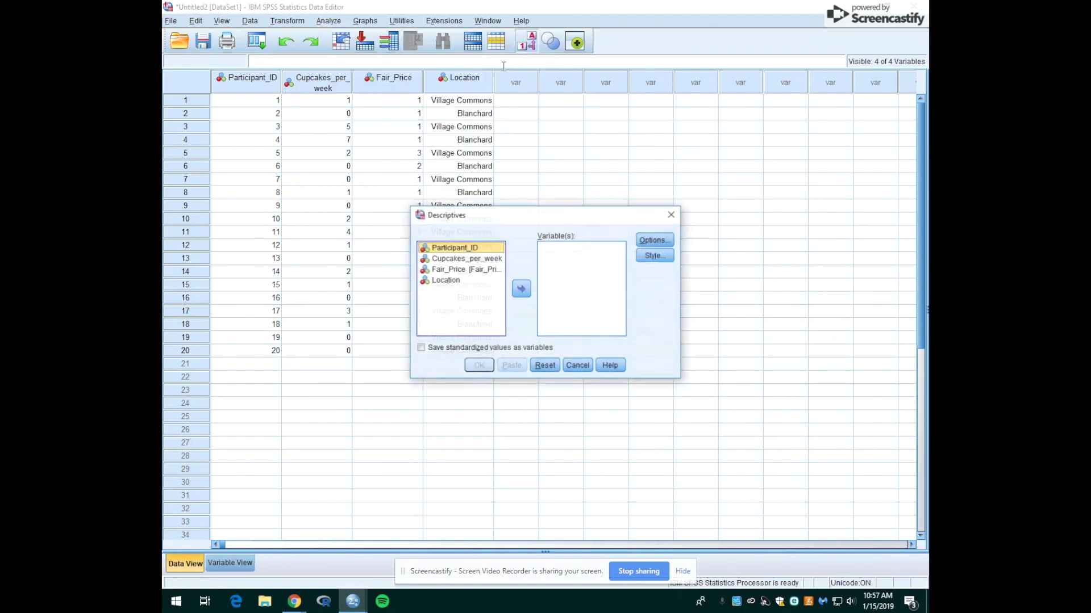
{"action": "left_click", "coordinate": [463, 270]}
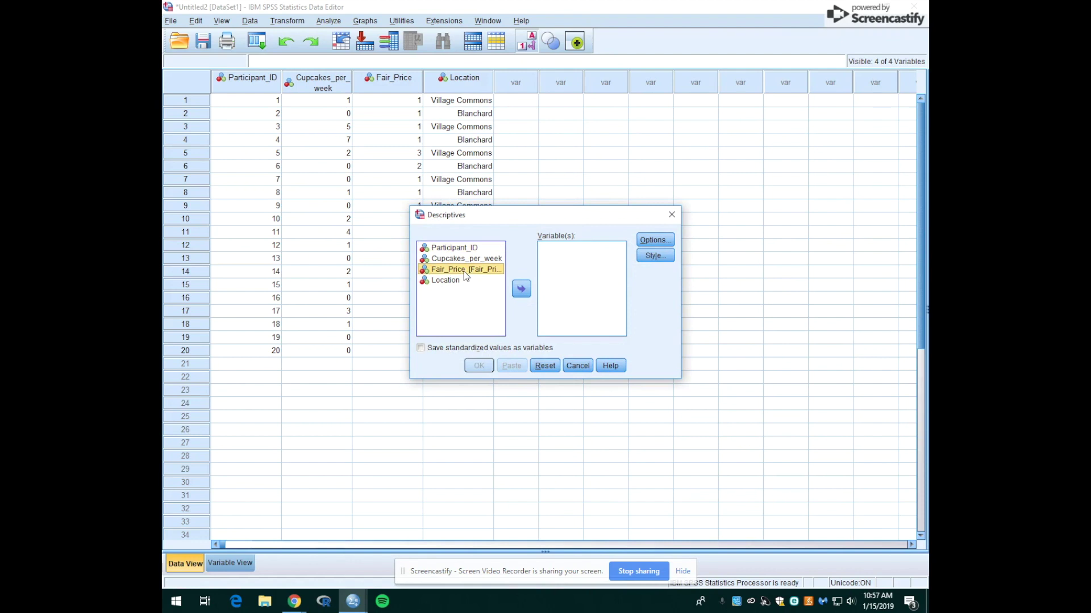
{"action": "left_click", "coordinate": [523, 289]}
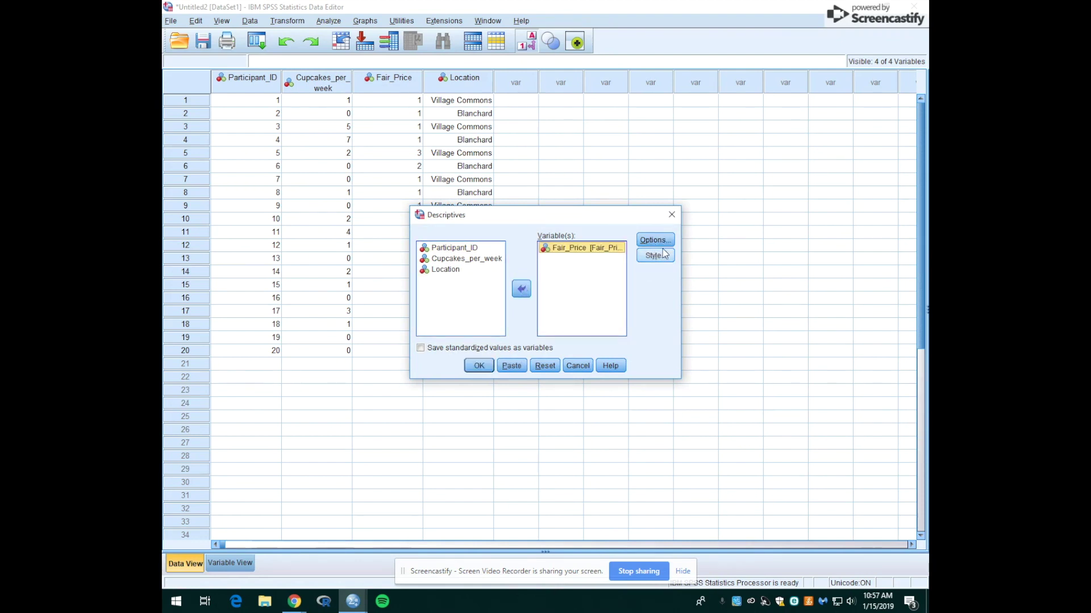
{"action": "left_click", "coordinate": [481, 365]}
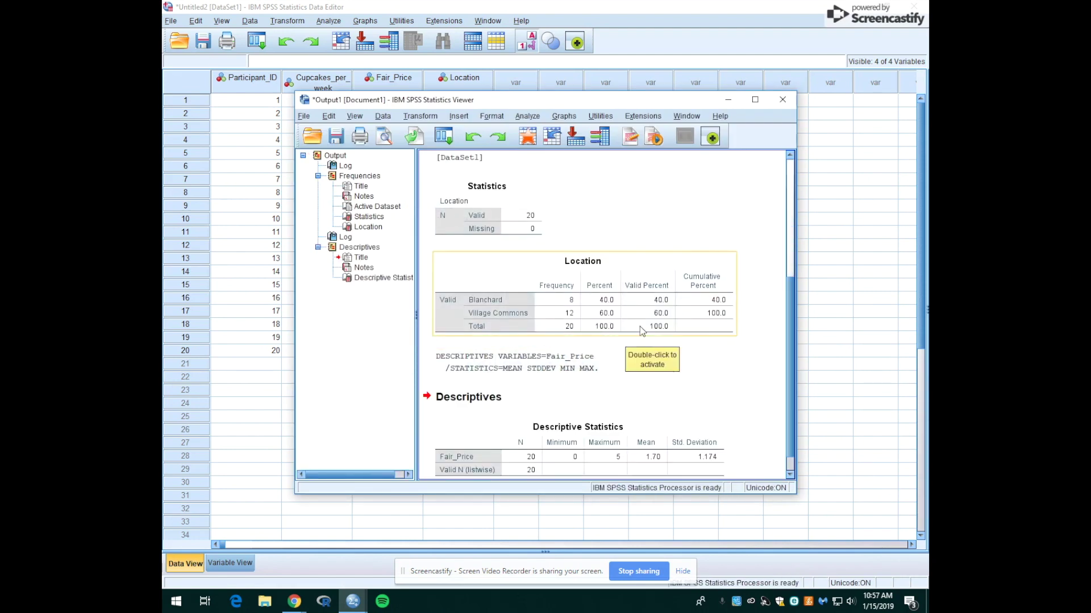
{"action": "scroll", "coordinate": [640, 326], "scroll_direction": "up", "scroll_amount": 6}
{"action": "scroll", "coordinate": [640, 326], "scroll_direction": "down", "scroll_amount": 4}
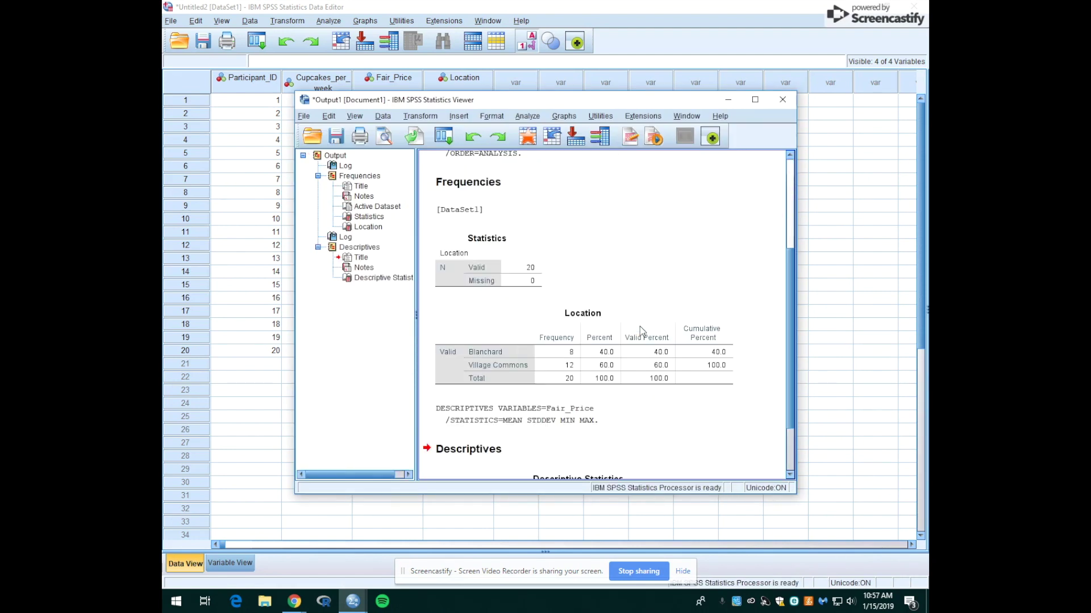
{"action": "left_click", "coordinate": [616, 333]}
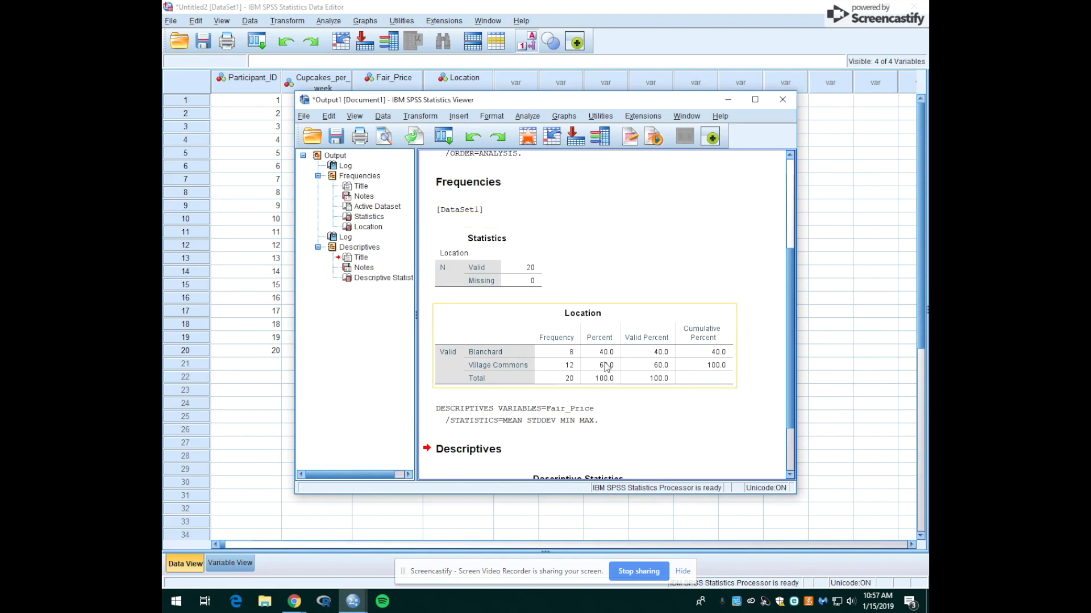
{"action": "scroll", "coordinate": [606, 367], "scroll_direction": "down", "scroll_amount": 3}
{"action": "left_click", "coordinate": [580, 417]}
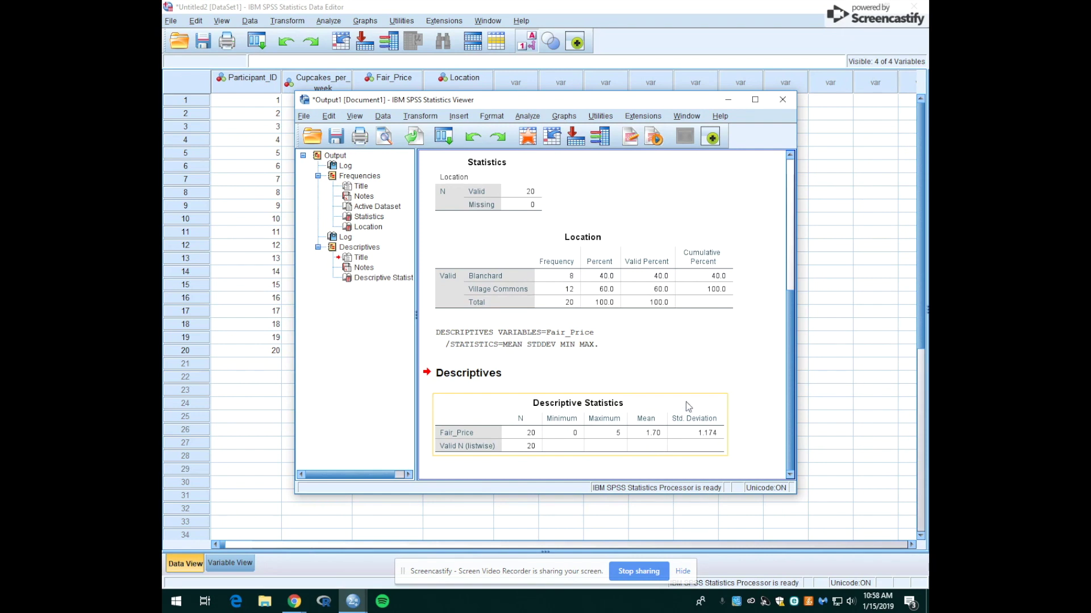
{"action": "left_click", "coordinate": [701, 357]}
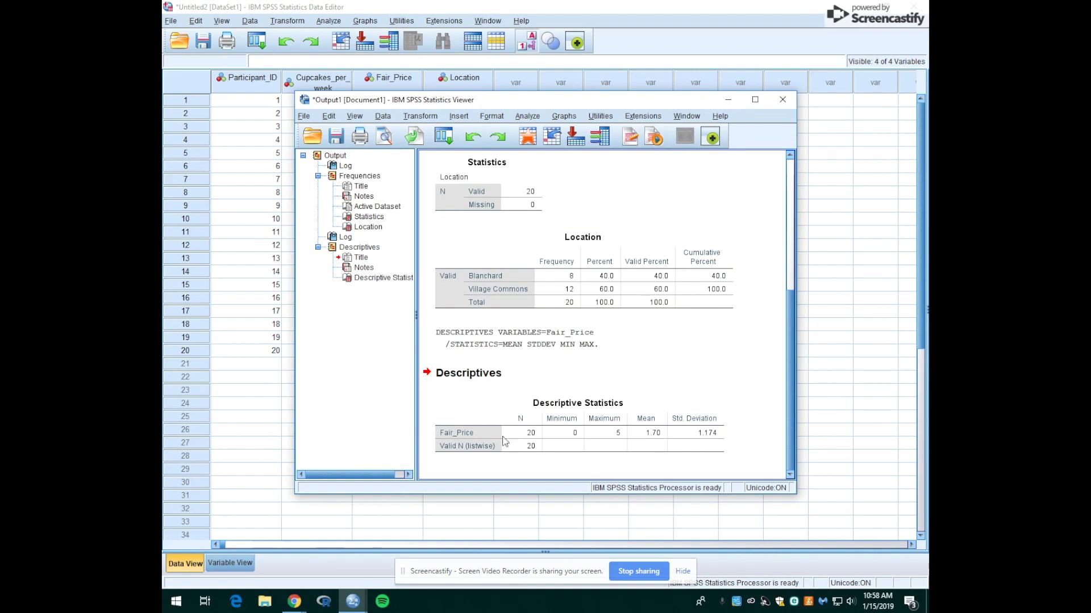
{"action": "left_click", "coordinate": [584, 427]}
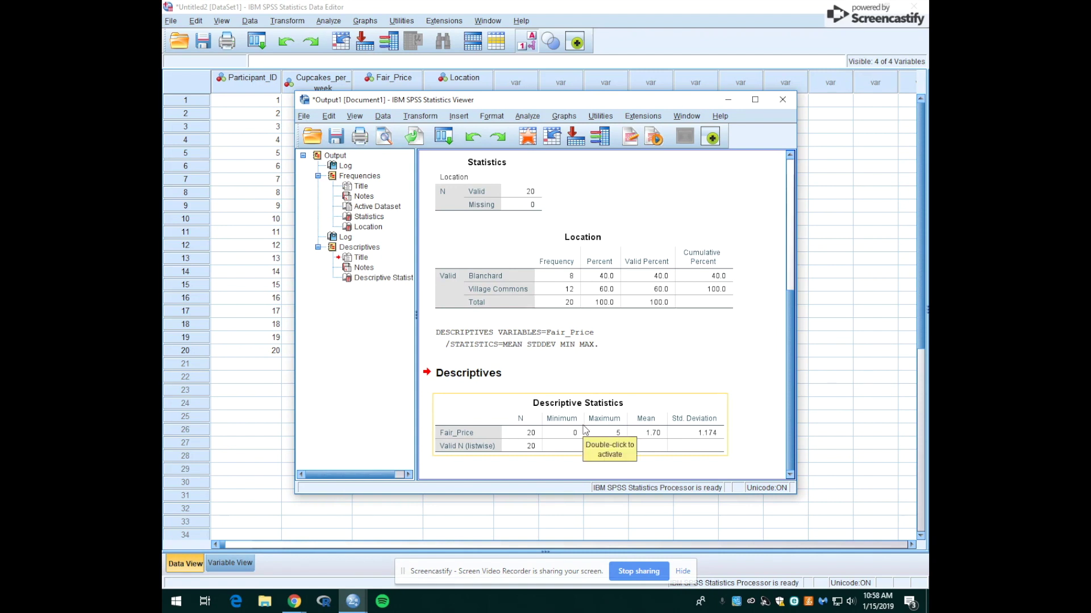
{"action": "left_click", "coordinate": [628, 364]}
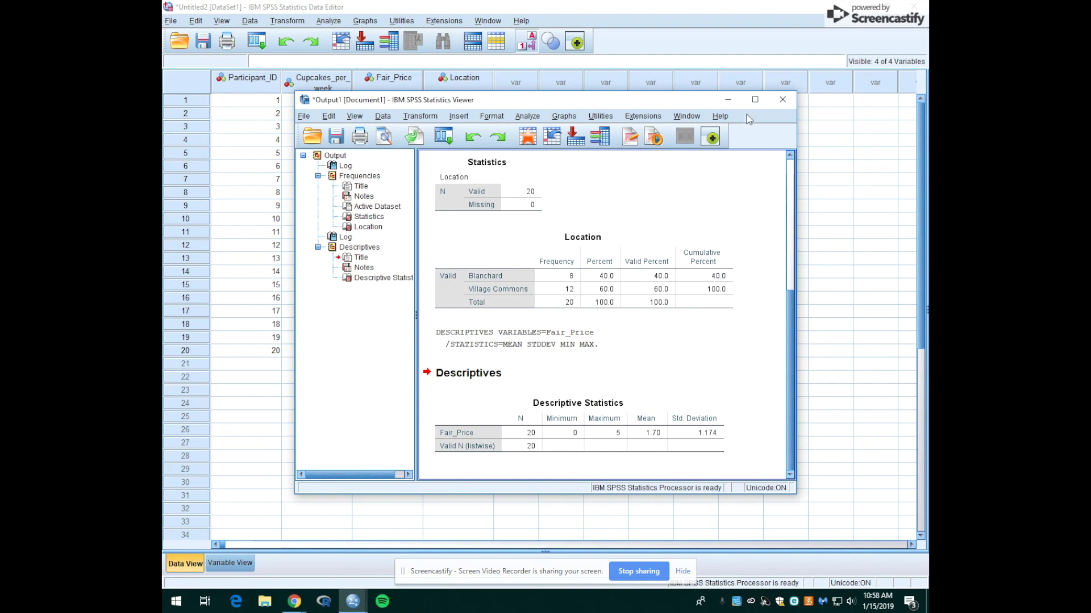
{"action": "scroll", "coordinate": [750, 230], "scroll_direction": "up", "scroll_amount": 5}
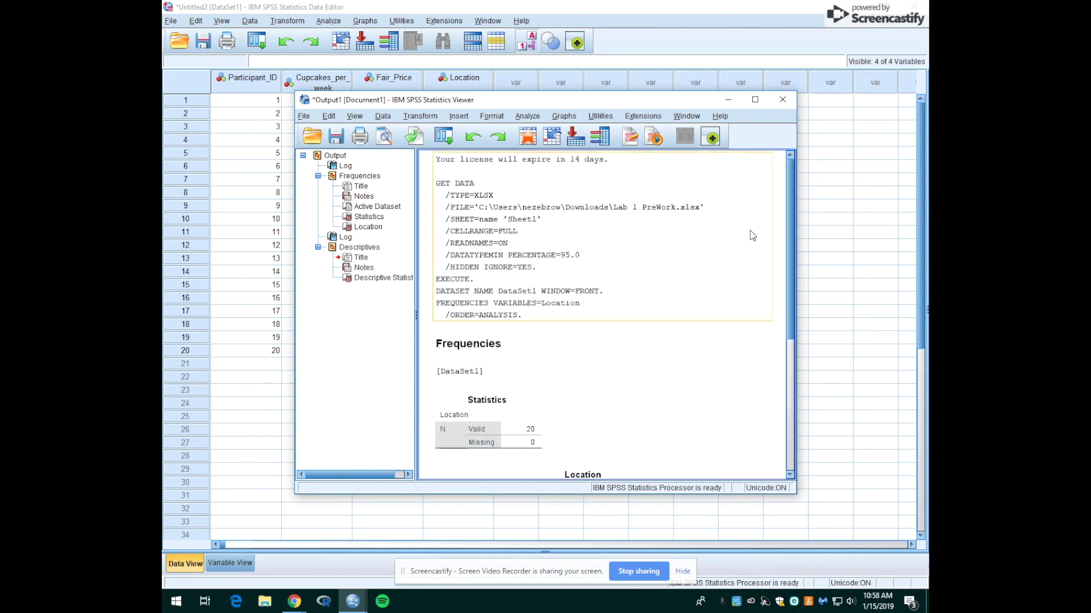
{"action": "scroll", "coordinate": [730, 247], "scroll_direction": "down", "scroll_amount": 1}
{"action": "scroll", "coordinate": [730, 248], "scroll_direction": "down", "scroll_amount": 3}
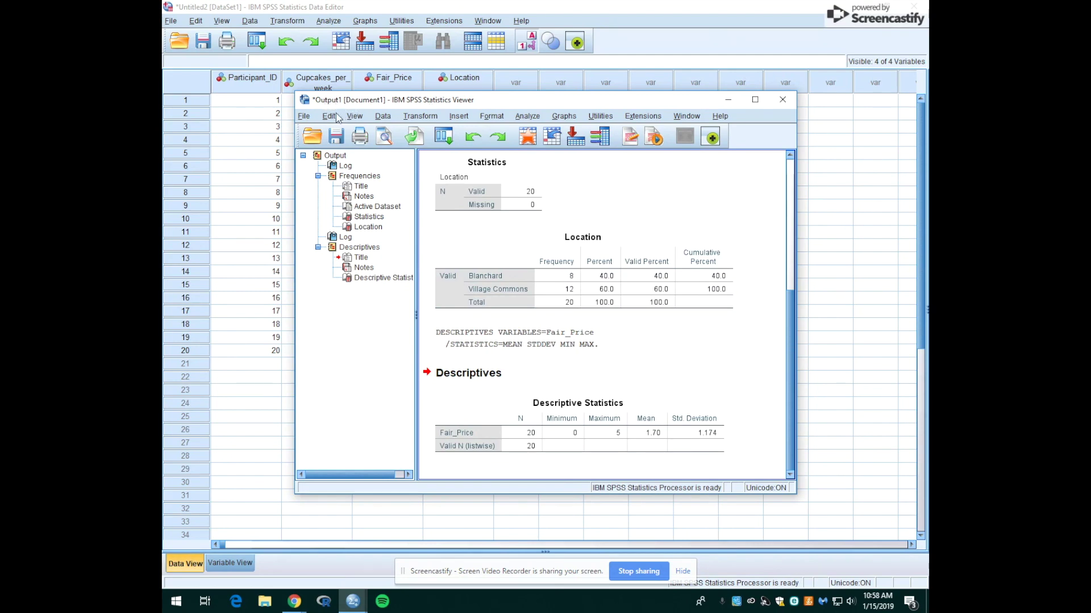
Bring up the output's Save As dialog, cancel it, and minimize the Output Viewer
{"action": "left_click", "coordinate": [304, 117]}
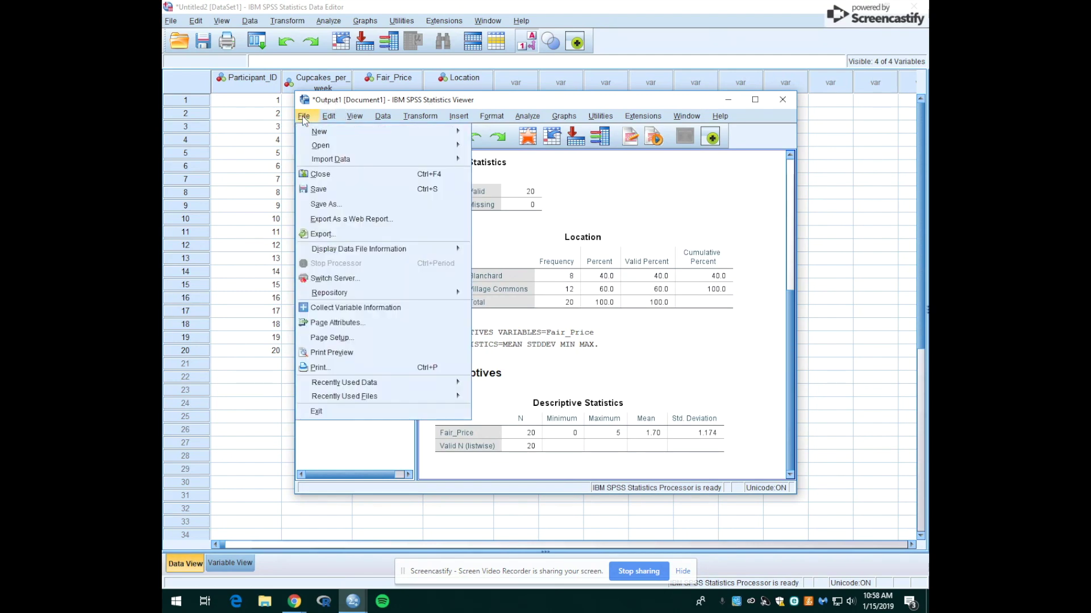
{"action": "left_click", "coordinate": [325, 204]}
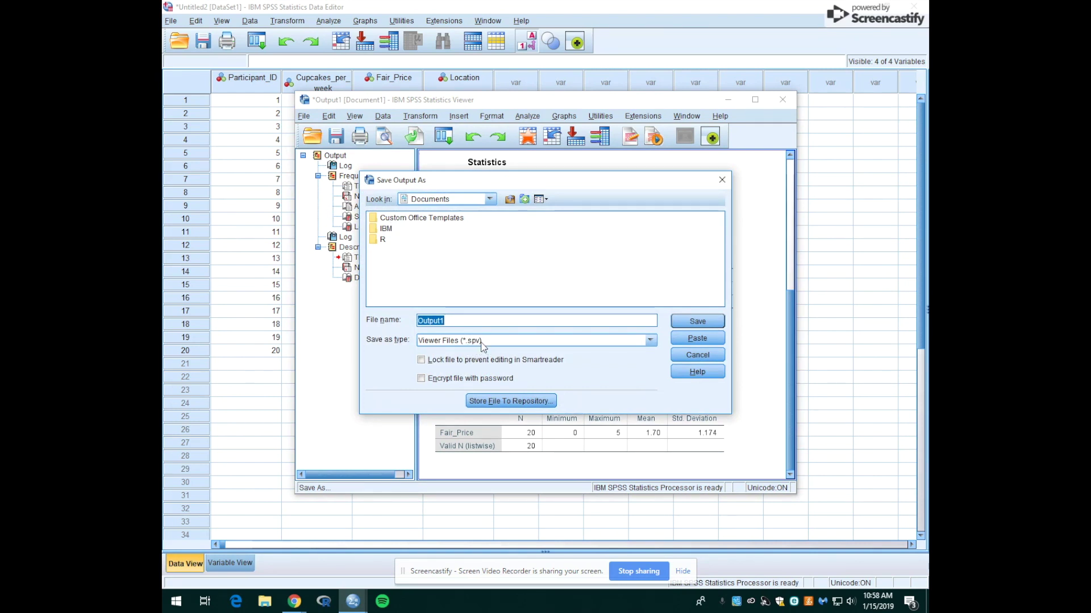
{"action": "left_click", "coordinate": [697, 354]}
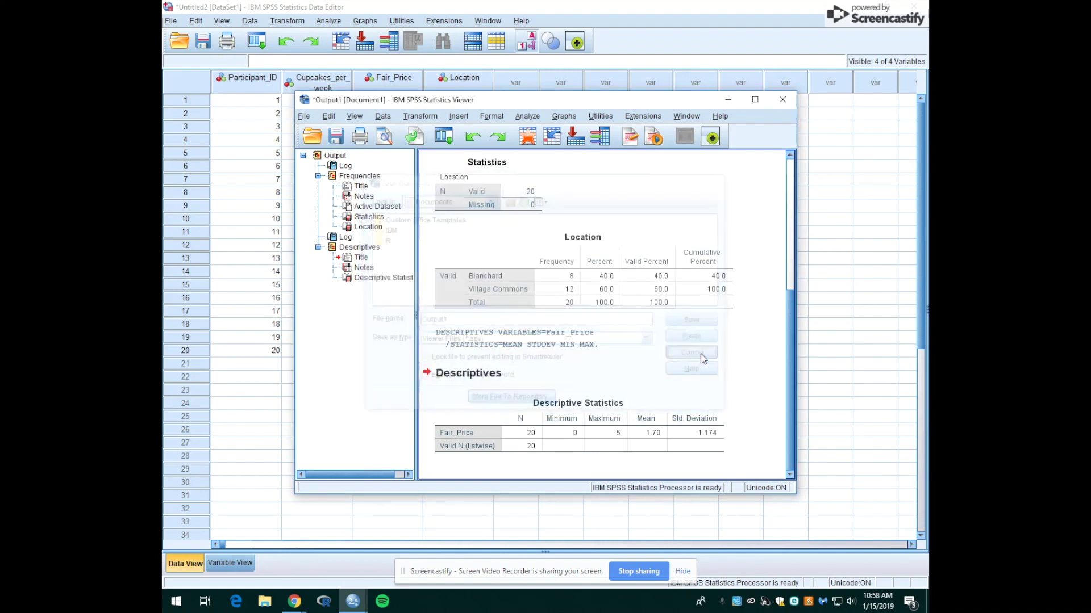
{"action": "left_click", "coordinate": [729, 103]}
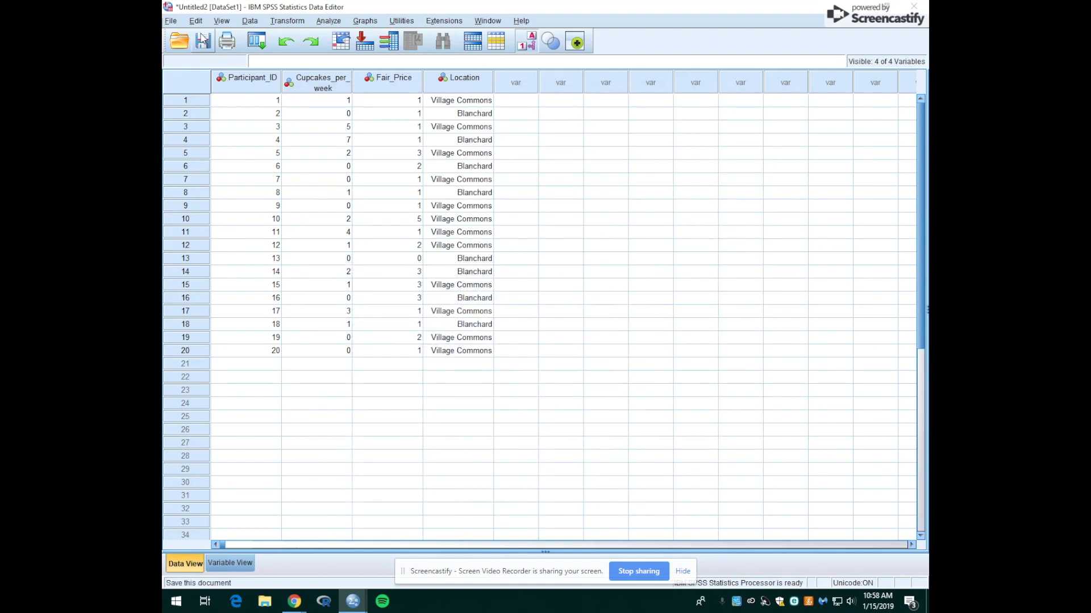
{"action": "left_click", "coordinate": [172, 24]}
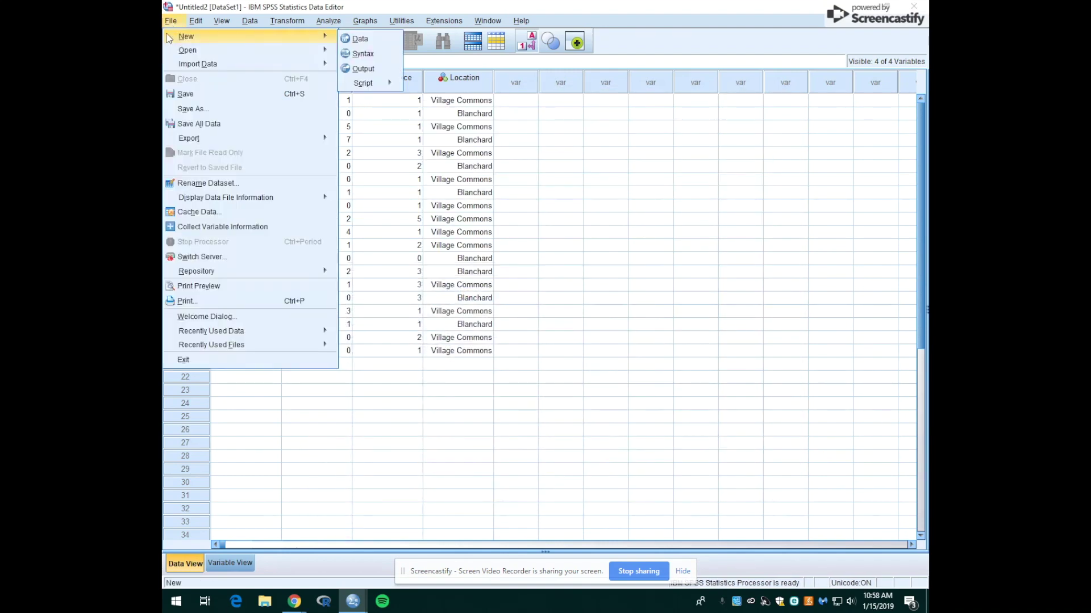
{"action": "left_click", "coordinate": [188, 110]}
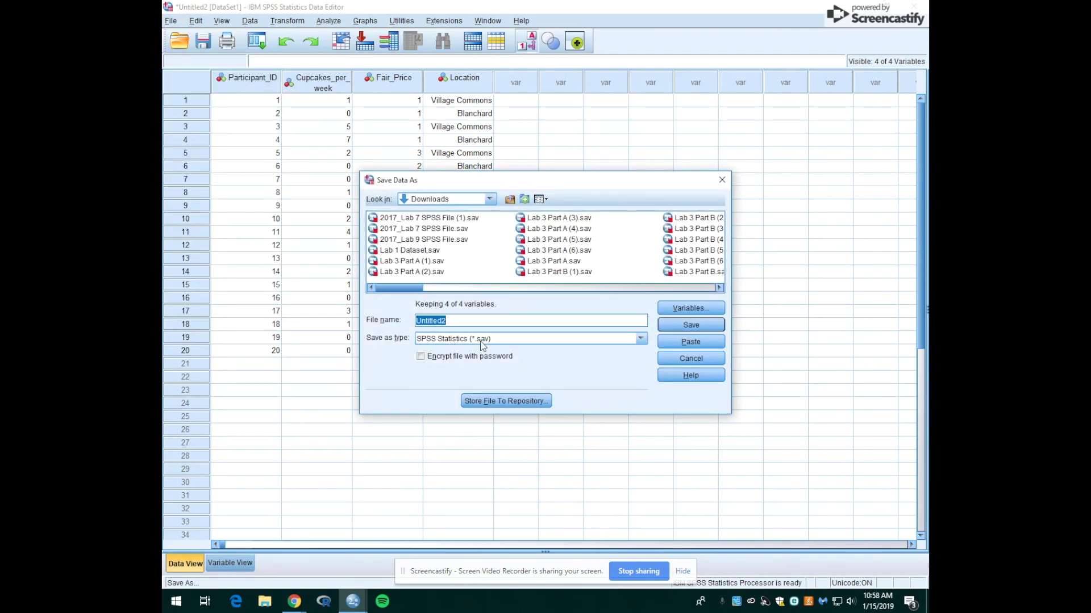
{"action": "left_click", "coordinate": [690, 358]}
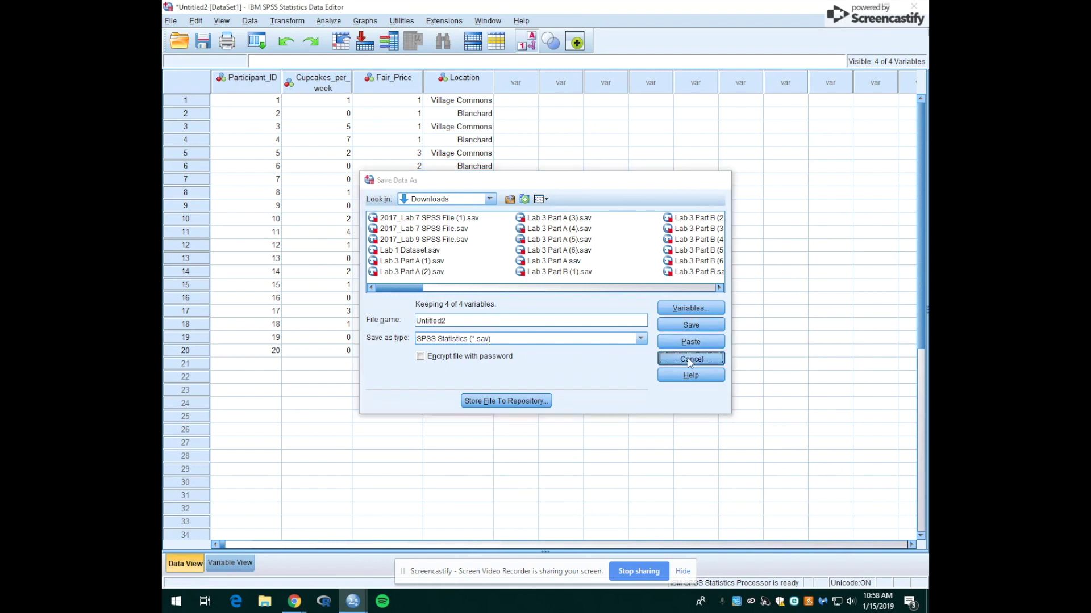